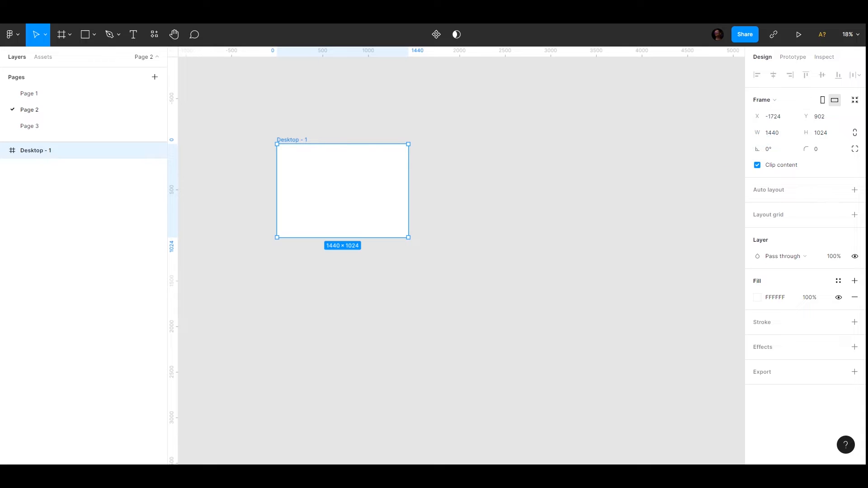
# Step: Add an iPhone 13 Pro Max preset frame beside the Desktop - 1 frame
pyautogui.click(63, 35)
pyautogui.click(752, 126)
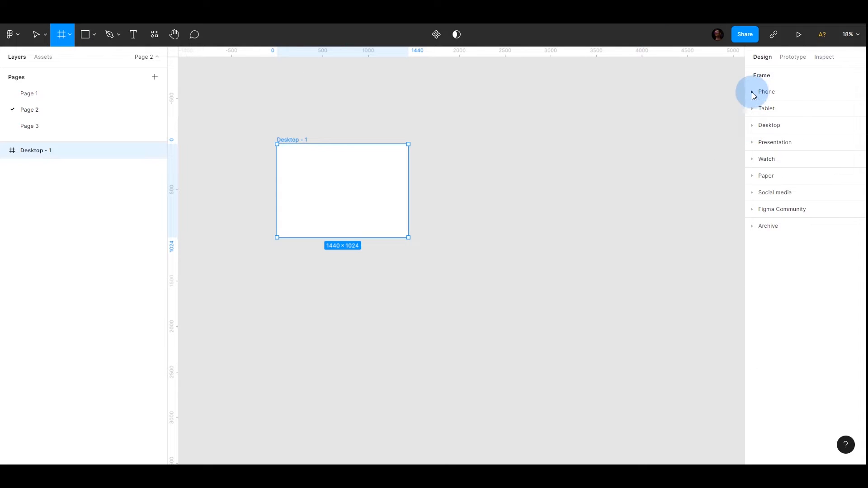
pyautogui.click(751, 92)
pyautogui.click(778, 107)
pyautogui.moveTo(451, 256); pyautogui.dragTo(467, 187)
pyautogui.click(376, 292)
pyautogui.click(328, 179)
pyautogui.hscroll(-3, 392, 163)
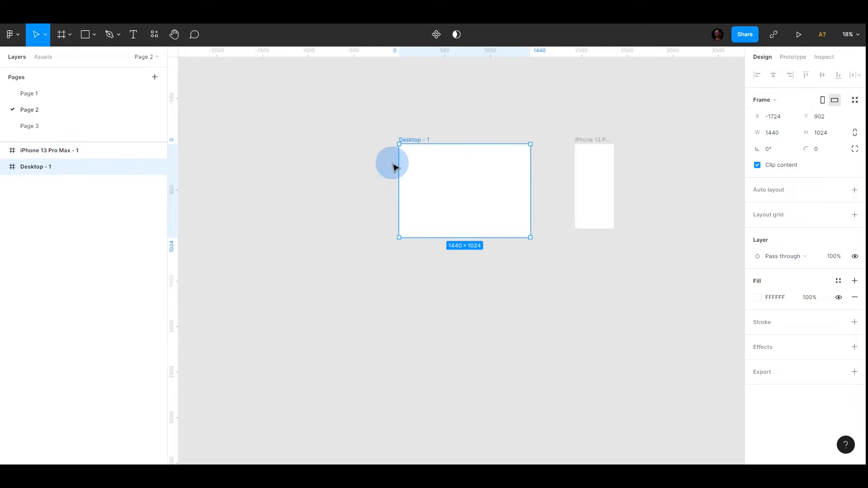
# Step: Add a uniform layout grid to the Desktop - 1 frame
pyautogui.keyDown('ctrl'); pyautogui.scroll(5, 527, 168); pyautogui.keyUp('ctrl')
pyautogui.scroll(-3, 374, 154)
pyautogui.hscroll(-3, 397, 124)
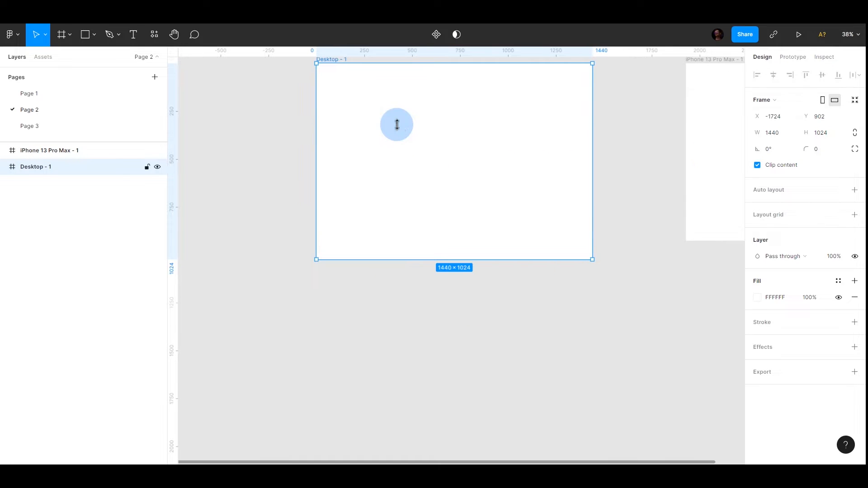
pyautogui.scroll(3, 397, 125)
pyautogui.click(685, 345)
pyautogui.click(434, 181)
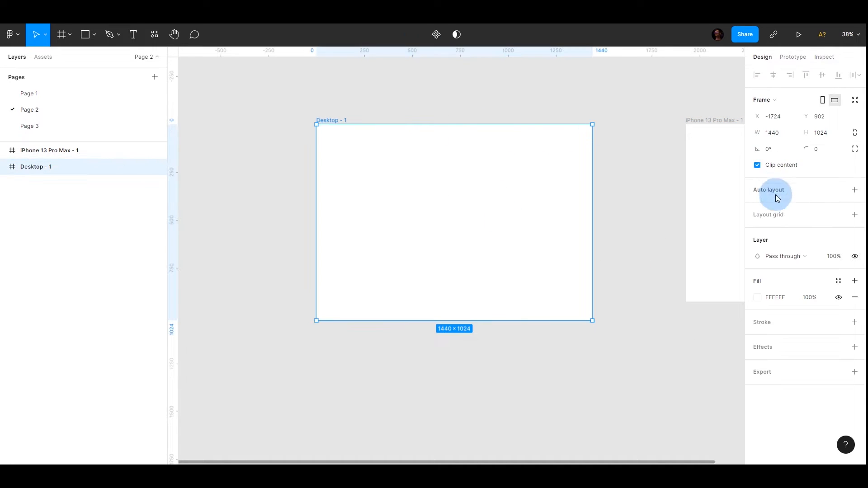
pyautogui.click(854, 215)
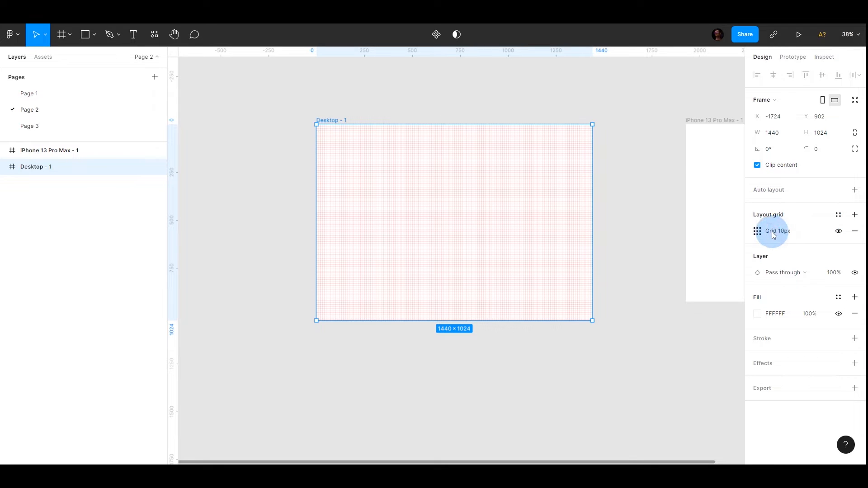
# Step: Try a size of 8 px for the new layout grid and return it to 10 px
pyautogui.click(756, 233)
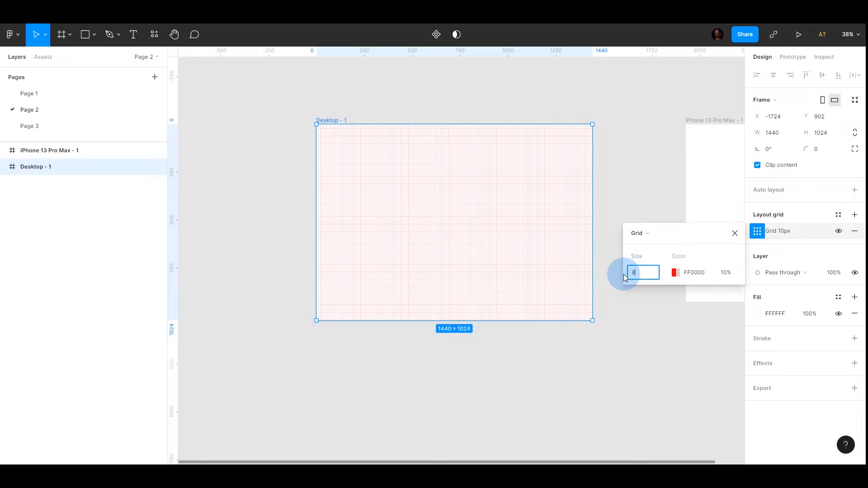
pyautogui.write('8')
pyautogui.press('Return')
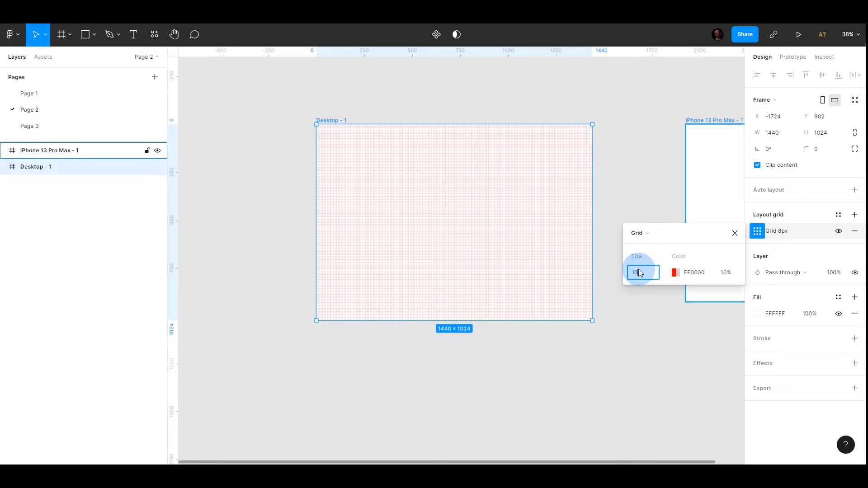
# Step: Draw a rectangle about 90 × 27 px near the upper-left corner of the Desktop - 1 frame, starting at X 30
pyautogui.click(85, 34)
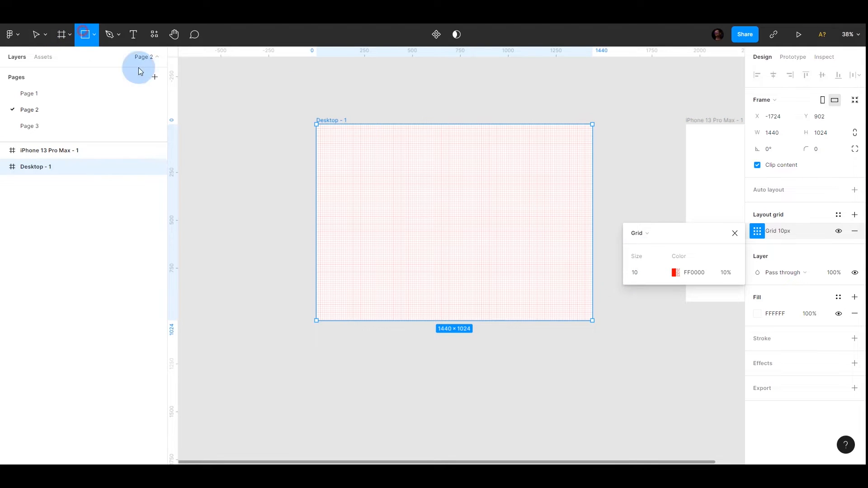
pyautogui.scroll(8, 293, 95)
pyautogui.click(37, 35)
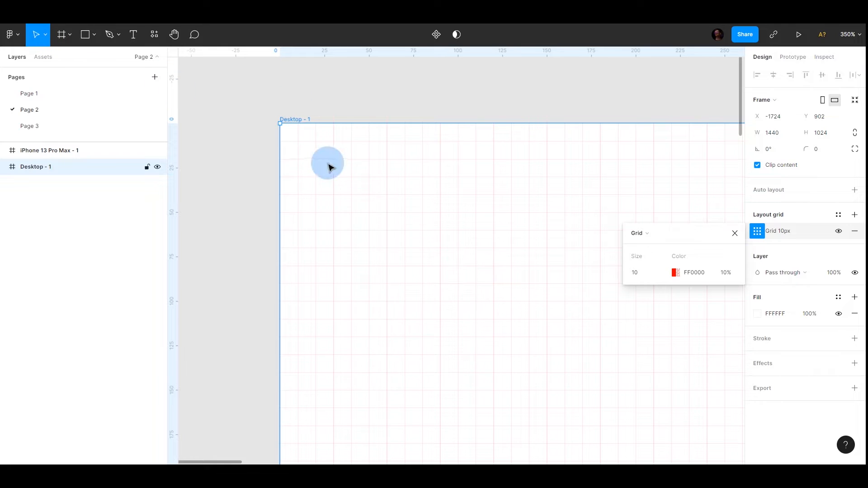
pyautogui.click(85, 35)
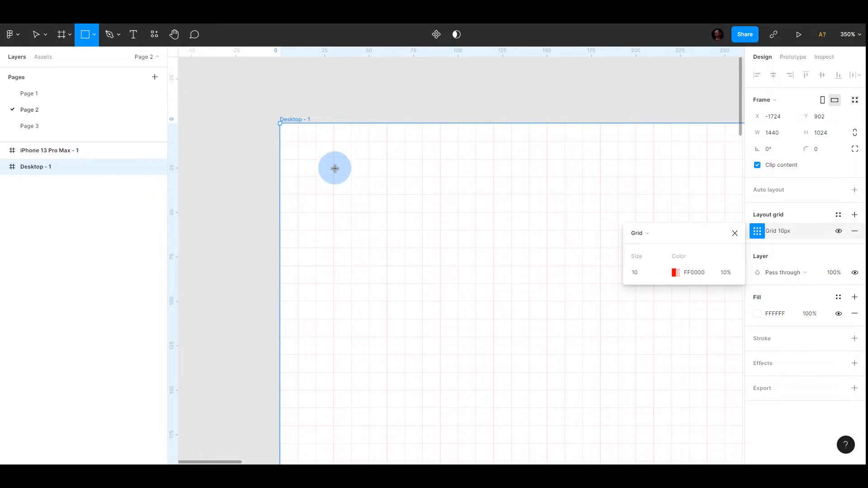
pyautogui.moveTo(333, 164); pyautogui.dragTo(494, 212)
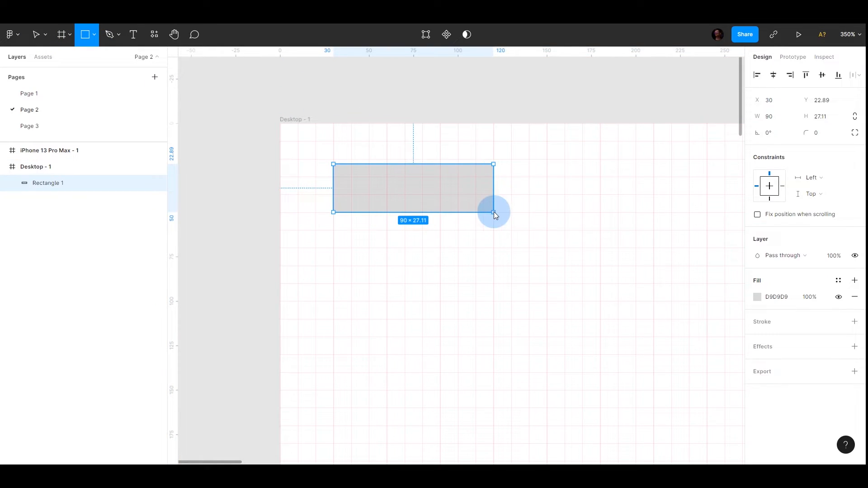
# Step: Move the rectangle down to Y 30 so its offsets from the frame's top and left edges are equal
pyautogui.click(254, 82)
pyautogui.click(358, 212)
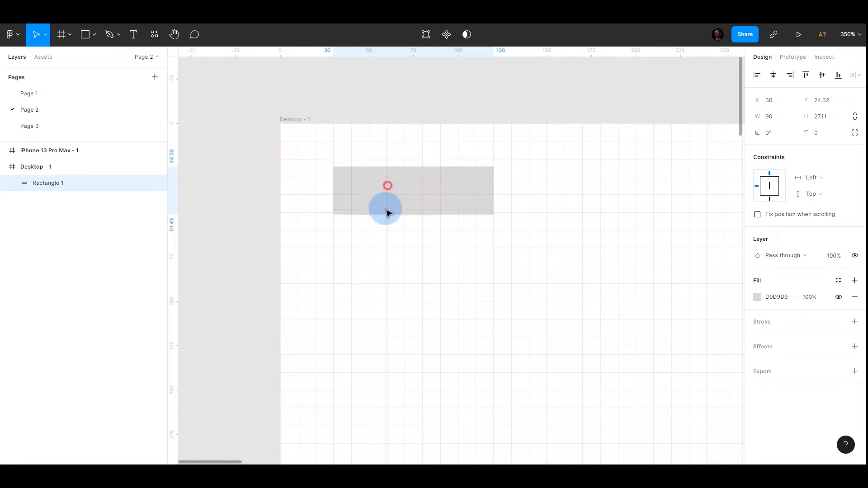
pyautogui.hotkey('shift', 'Down')
pyautogui.moveTo(386, 205); pyautogui.dragTo(380, 140)
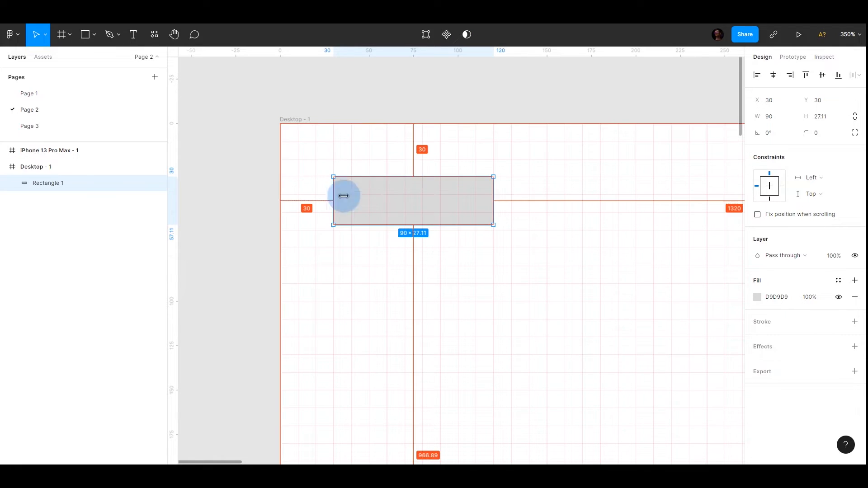
# Step: Move the rectangle to X 10, Y 10, one grid cell from the frame's corner, and check its distances
pyautogui.moveTo(344, 195); pyautogui.dragTo(344, 170)
pyautogui.scroll(6, 272, 146)
pyautogui.scroll(-4, 536, 203)
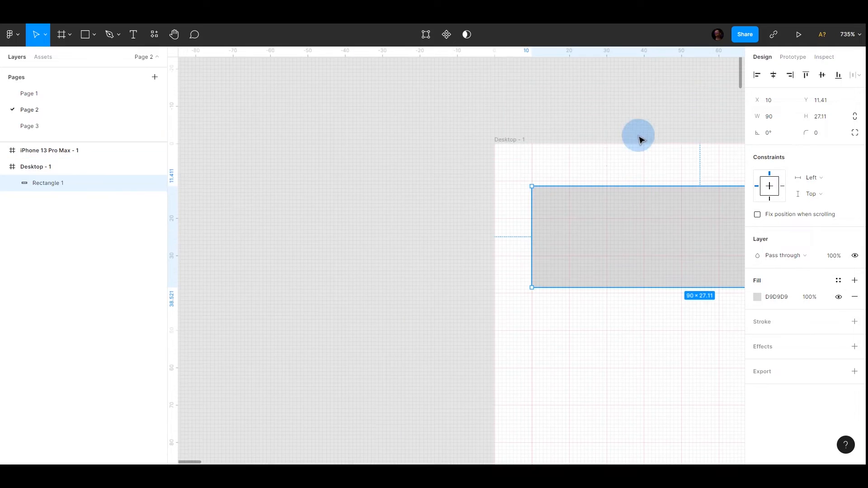
pyautogui.scroll(2, 620, 179)
pyautogui.moveTo(463, 207); pyautogui.dragTo(463, 211)
pyautogui.press('alt')
pyautogui.scroll(-5, 450, 136)
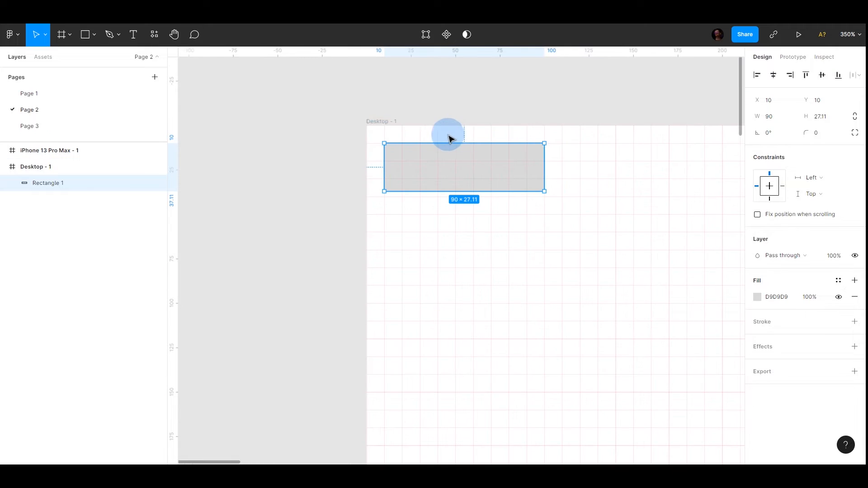
pyautogui.scroll(2, 450, 136)
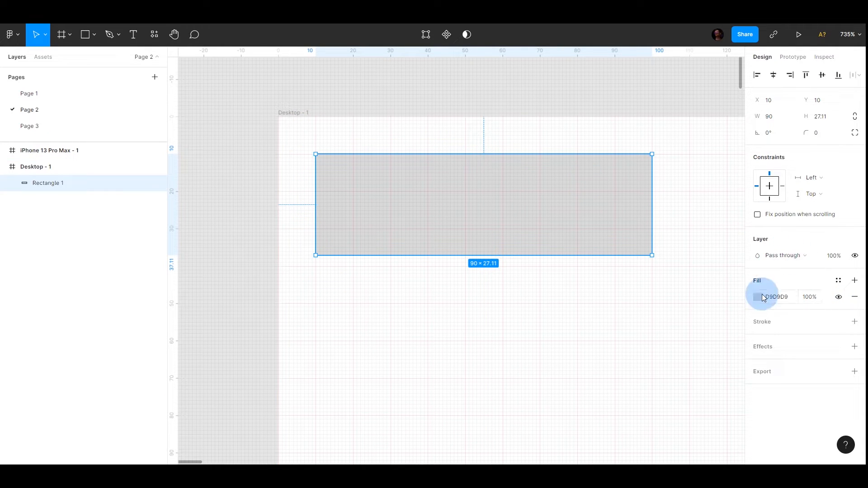
# Step: Set the Desktop - 1 layout grid size to 8 px and move the rectangle to X 8, Y 8
pyautogui.click(287, 113)
pyautogui.click(758, 232)
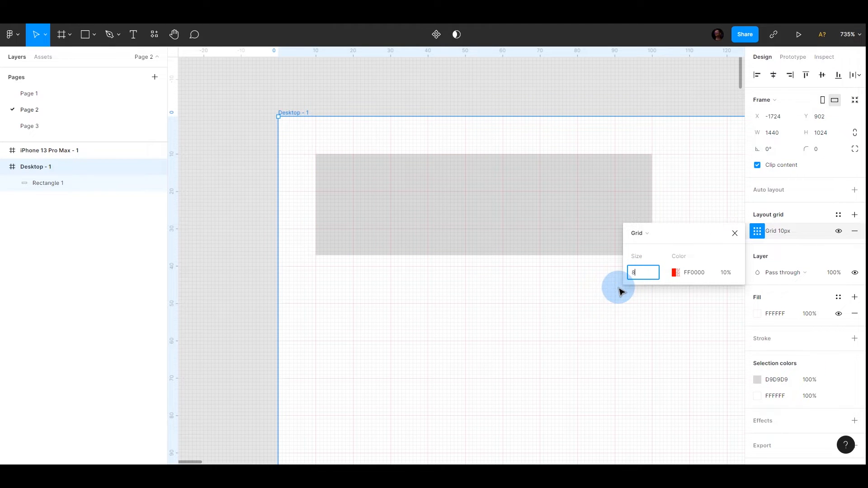
pyautogui.moveTo(343, 175)
pyautogui.mouseDown()
pyautogui.moveTo(407, 184)
pyautogui.moveTo(334, 183)
pyautogui.mouseUp()
pyautogui.press('alt')
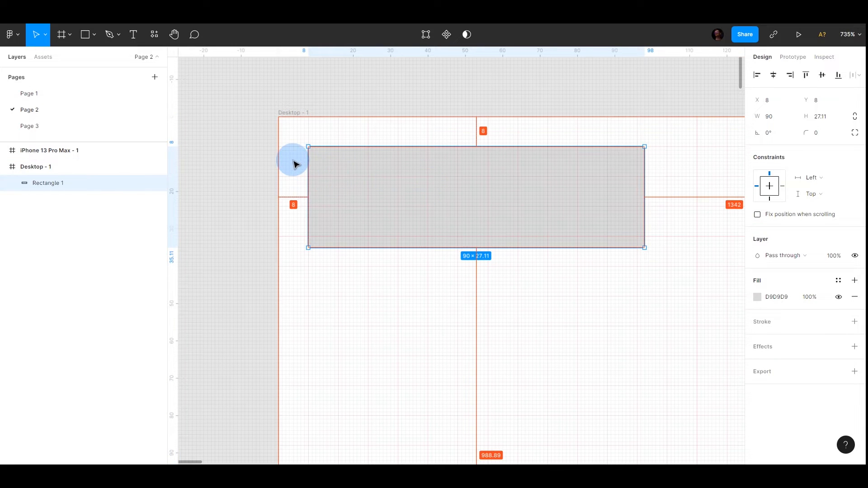
# Step: Reduce the rectangle's height to 24 px by moving its bottom edge onto a grid line
pyautogui.click(359, 97)
pyautogui.moveTo(339, 168); pyautogui.dragTo(345, 325)
pyautogui.press('Escape')
pyautogui.moveTo(465, 247); pyautogui.dragTo(466, 237)
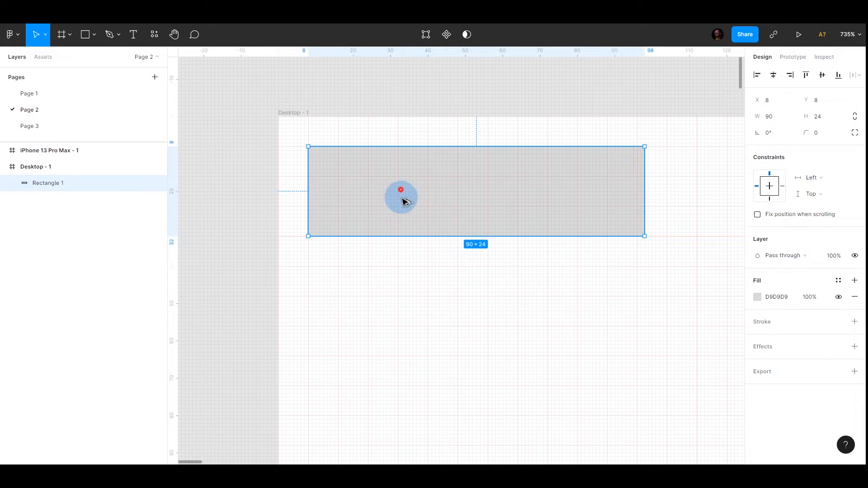
# Step: Duplicate the rectangle directly below the original at Y 40, leaving an 8 px gap
pyautogui.moveTo(403, 200); pyautogui.dragTo(402, 306)
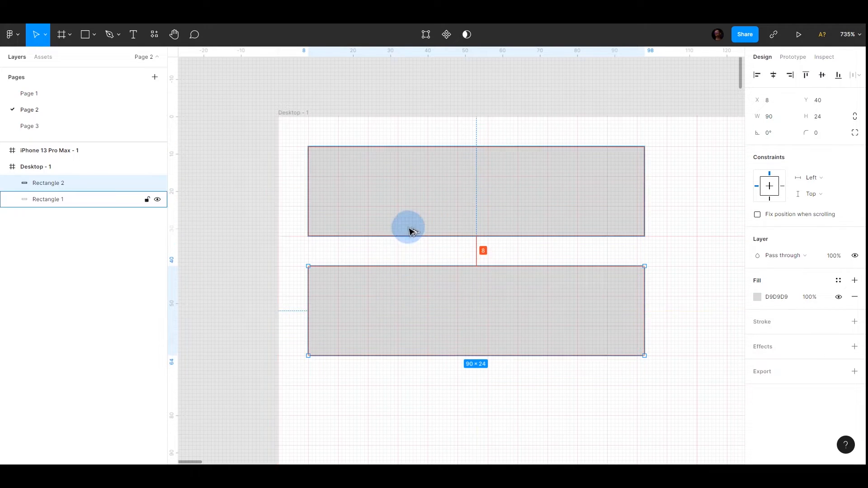
pyautogui.click(415, 184)
pyautogui.click(406, 300)
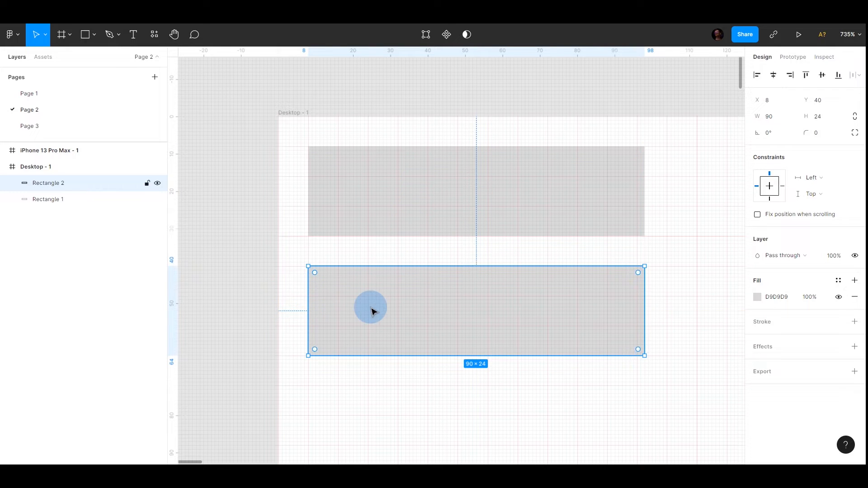
pyautogui.click(391, 208)
pyautogui.click(208, 211)
pyautogui.scroll(-5, 237, 220)
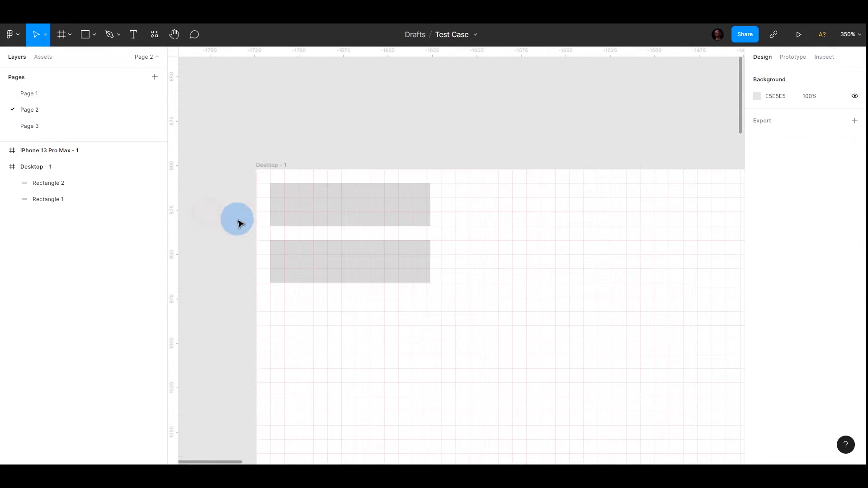
# Step: Widen the upper rectangle to 96 px and narrow the lower one to 88 px to match the 8 px grid
pyautogui.click(364, 196)
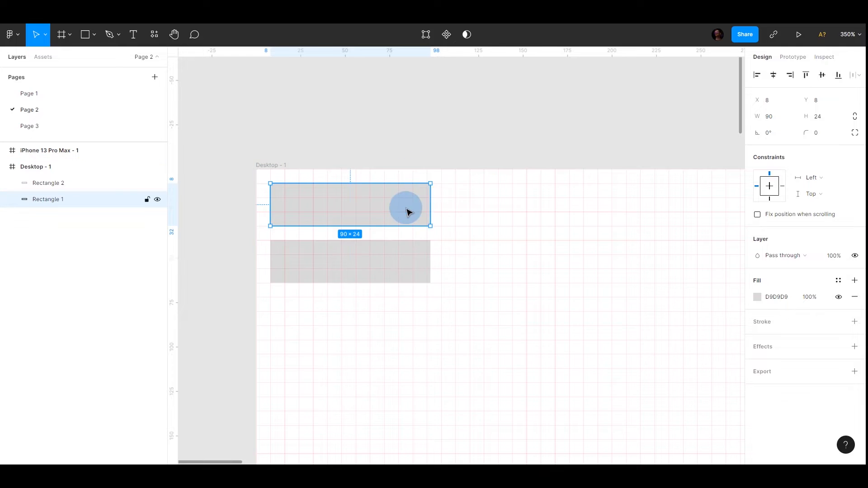
pyautogui.scroll(5, 407, 212)
pyautogui.moveTo(445, 193); pyautogui.dragTo(481, 192)
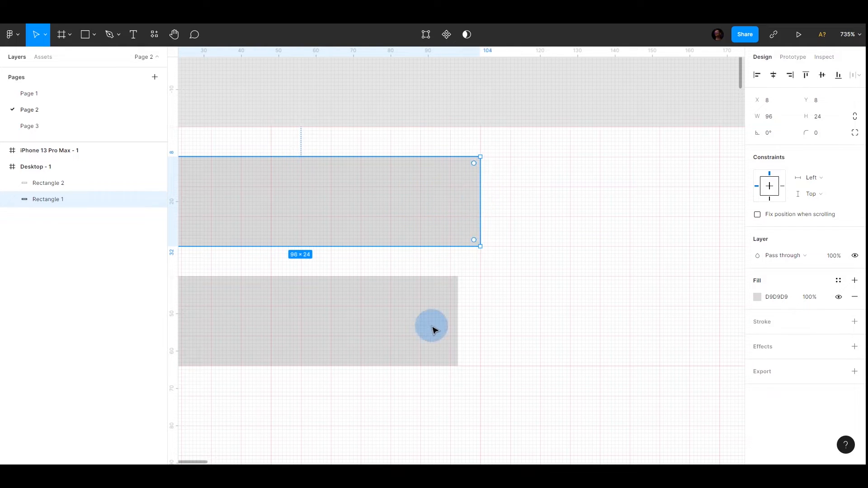
pyautogui.click(442, 323)
pyautogui.moveTo(456, 319); pyautogui.dragTo(451, 315)
pyautogui.scroll(-5, 447, 311)
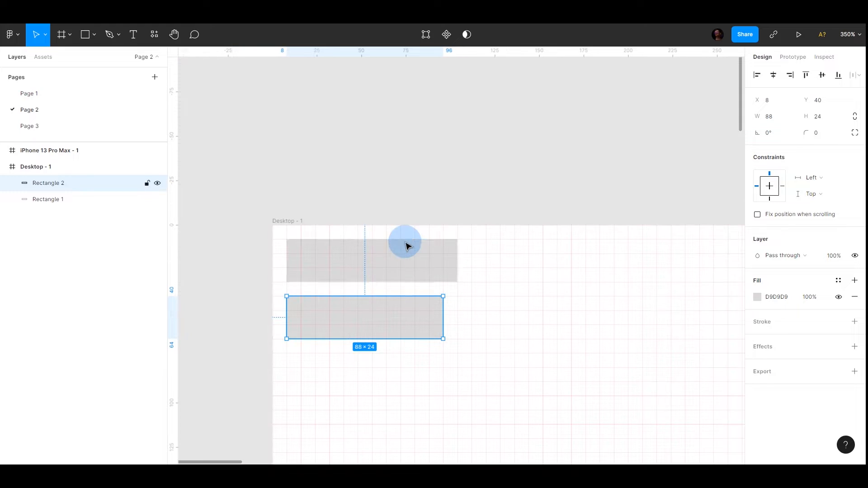
# Step: Duplicate the upper and lower rectangles to the right, placing both copies at X 112
pyautogui.click(404, 252)
pyautogui.moveTo(334, 269); pyautogui.dragTo(519, 273)
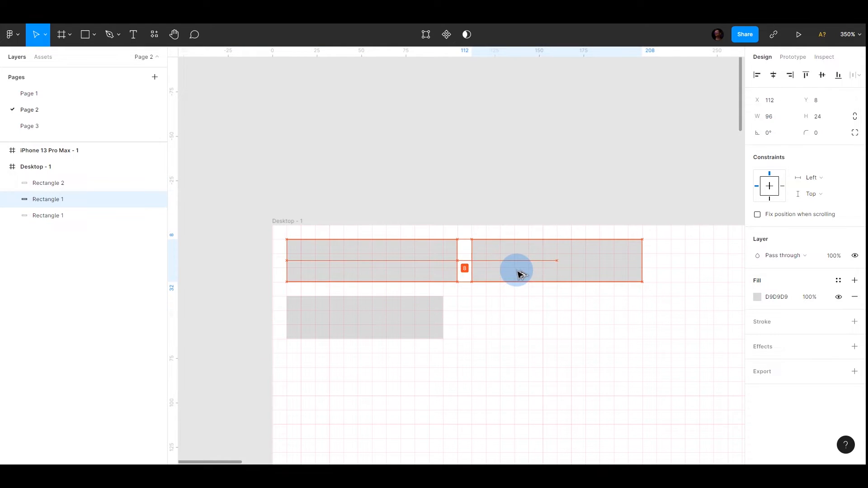
pyautogui.moveTo(407, 319); pyautogui.dragTo(544, 330)
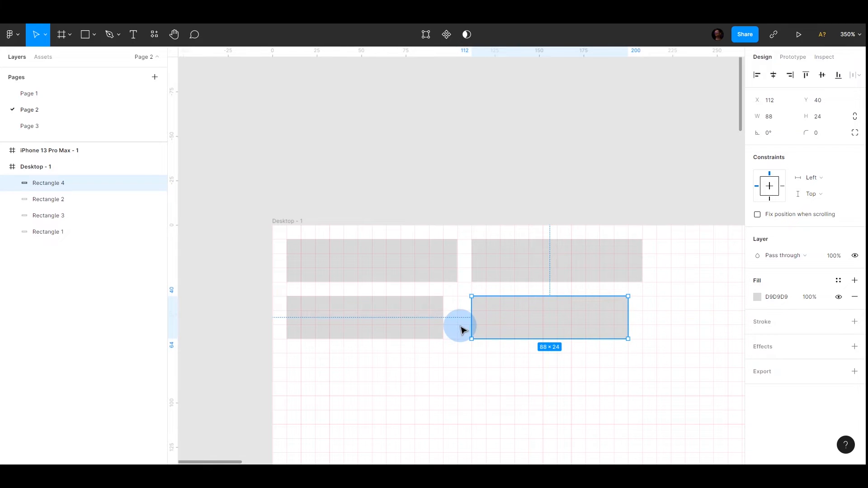
# Step: Examine the horizontal gaps between the rectangles in the upper and lower rows against the grid
pyautogui.click(469, 188)
pyautogui.scroll(5, 461, 339)
pyautogui.click(389, 286)
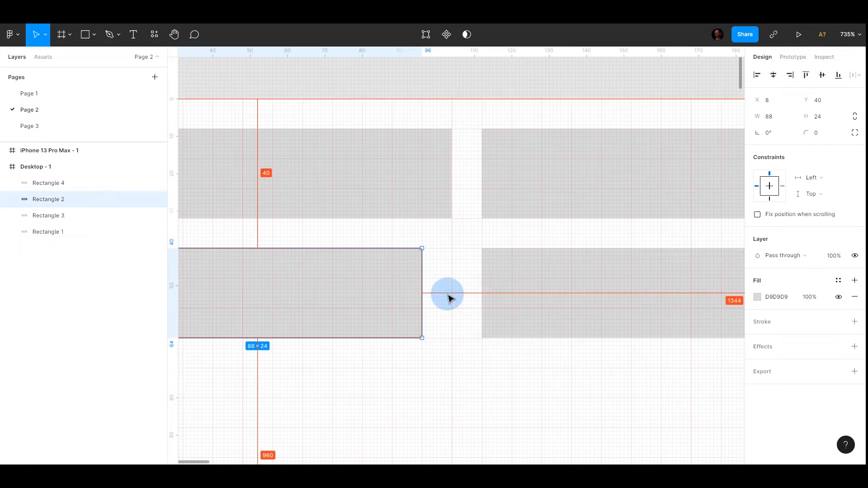
pyautogui.click(486, 174)
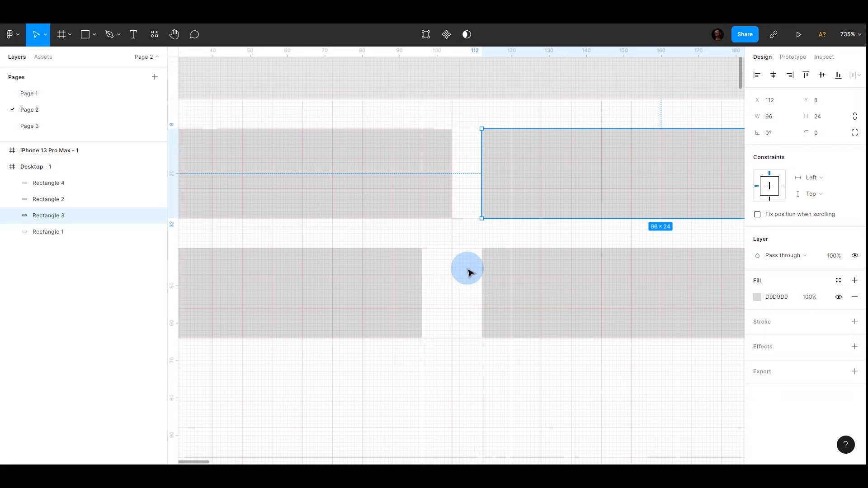
pyautogui.click(410, 66)
pyautogui.scroll(-5, 427, 222)
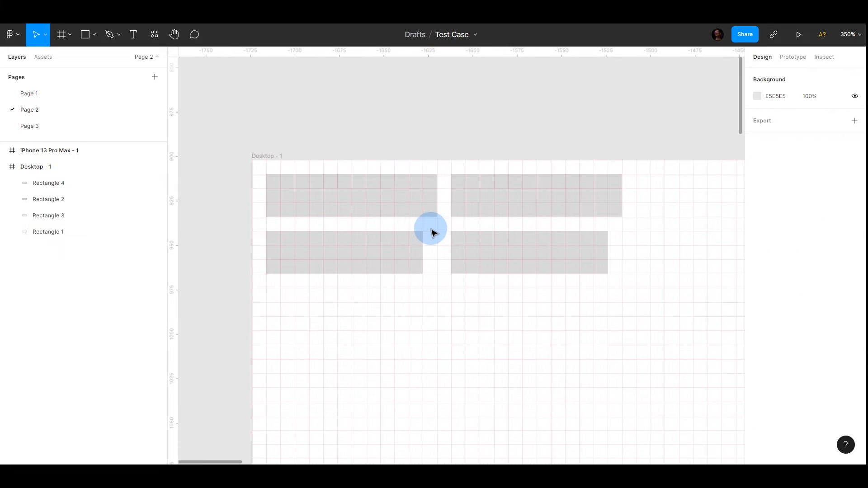
# Step: Add a second layout grid to the Desktop - 1 frame and change its type to Columns
pyautogui.scroll(-5, 430, 229)
pyautogui.hscroll(2, 425, 229)
pyautogui.hscroll(-2, 406, 203)
pyautogui.scroll(-5, 357, 141)
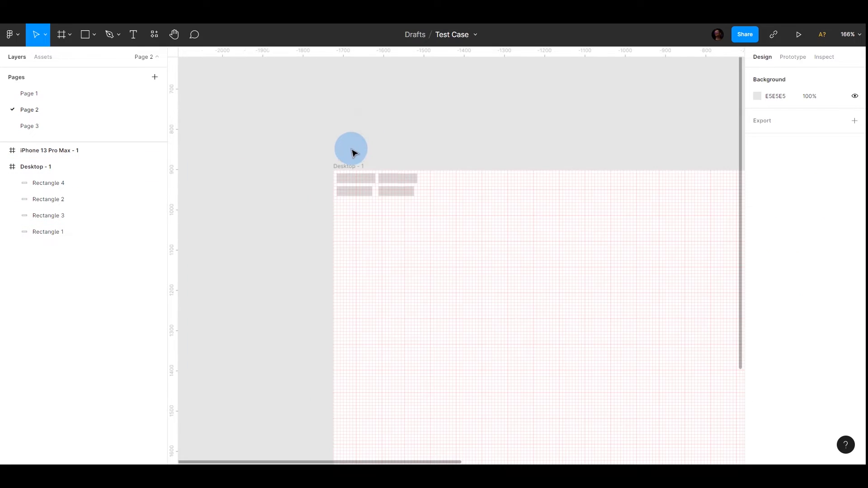
pyautogui.hscroll(2, 316, 153)
pyautogui.click(283, 167)
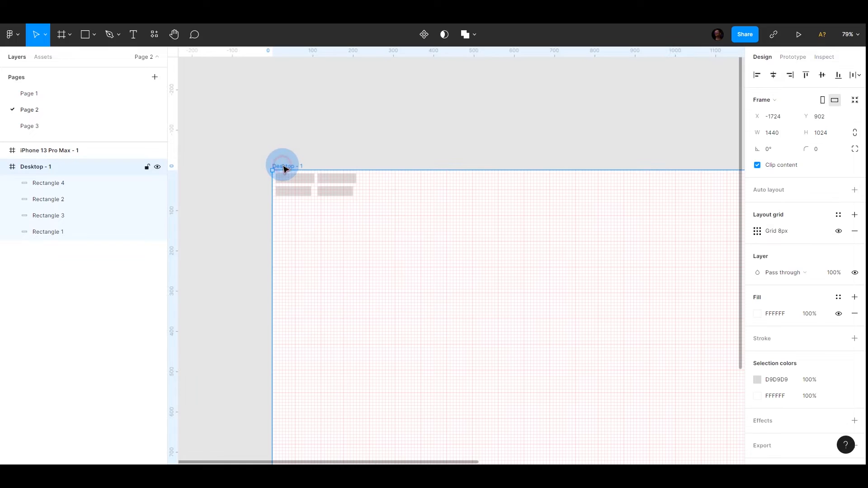
pyautogui.click(854, 216)
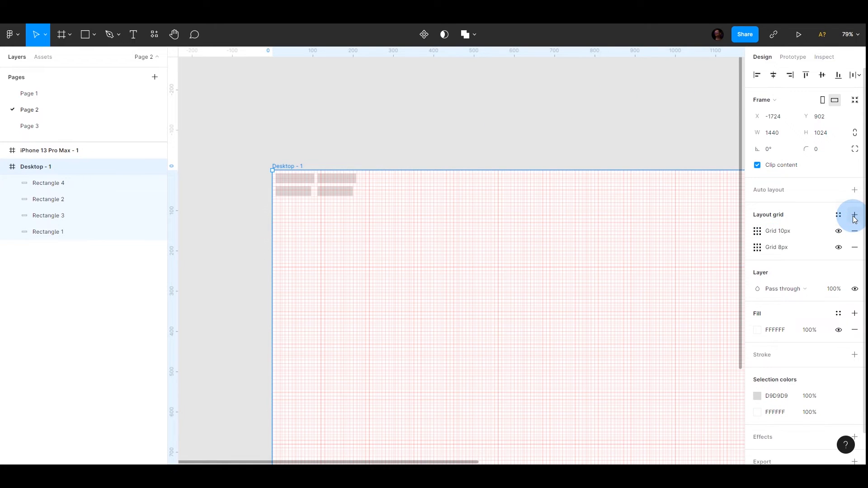
pyautogui.click(757, 232)
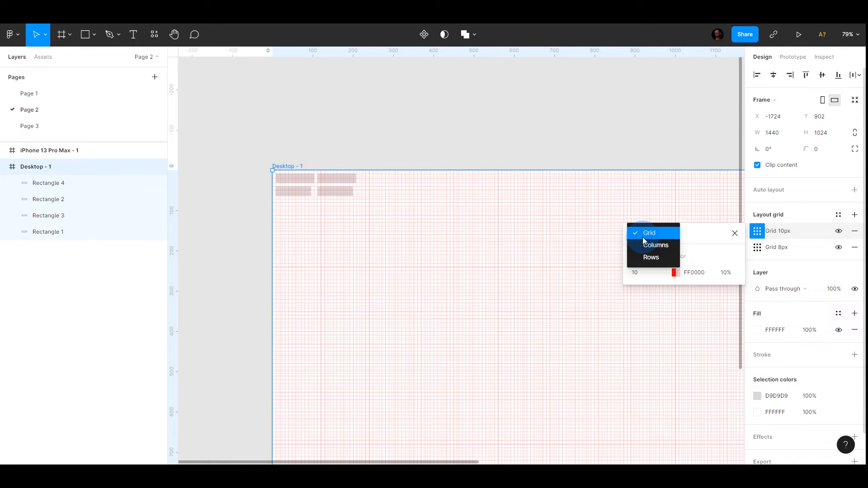
pyautogui.click(649, 259)
pyautogui.click(650, 234)
pyautogui.click(656, 220)
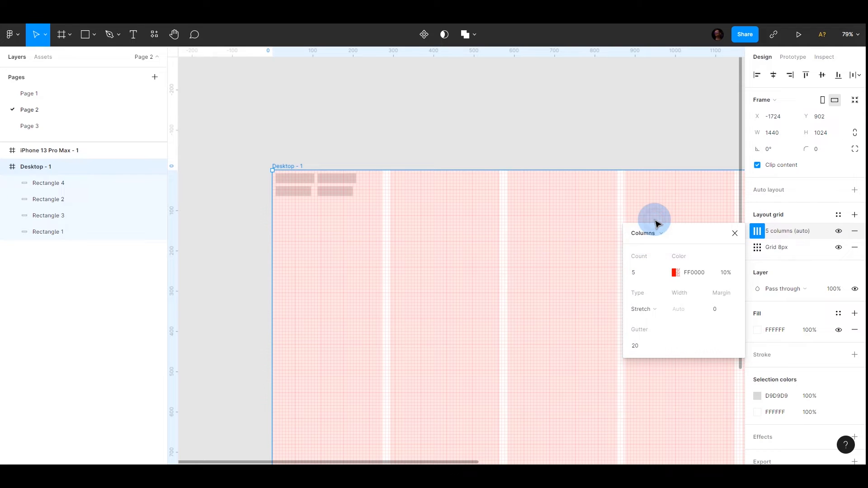
# Step: Change the column grid's color to blue 000AFF and set its margin to 100
pyautogui.click(668, 272)
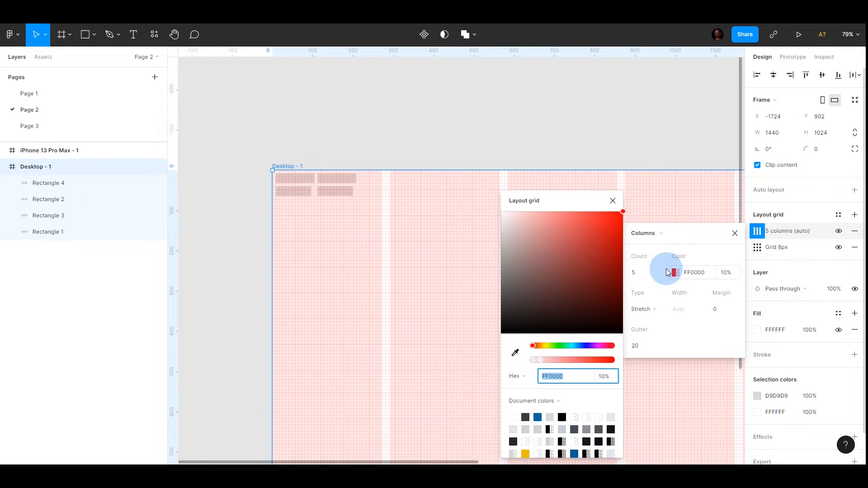
pyautogui.moveTo(533, 346); pyautogui.dragTo(584, 345)
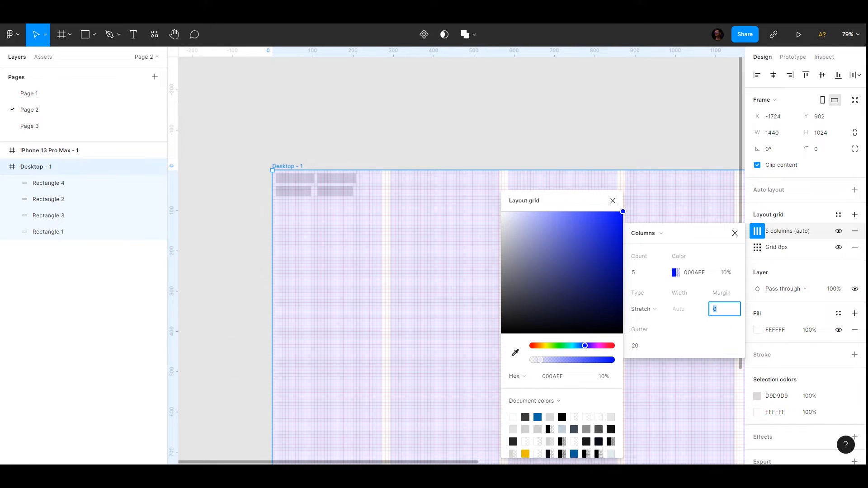
pyautogui.press('Return')
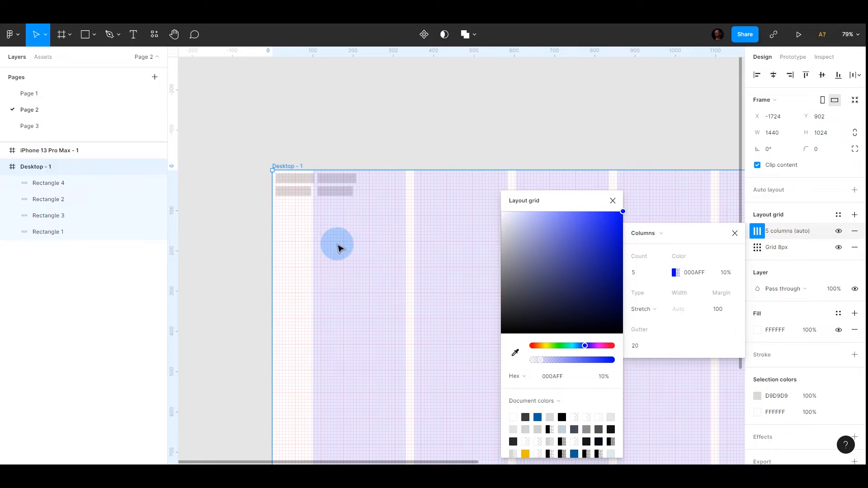
pyautogui.click(325, 143)
# Step: Set the gutter of the Desktop - 1 frame's column grid to 10
pyautogui.hscroll(5, 314, 198)
pyautogui.scroll(5, 315, 205)
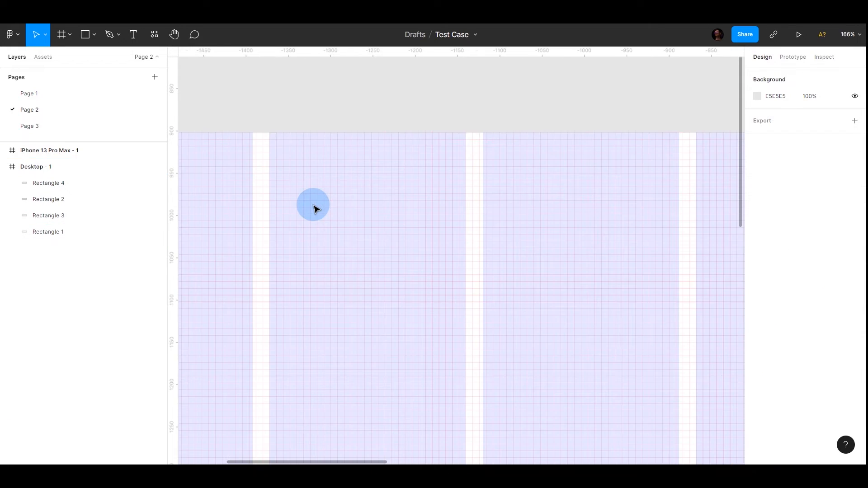
pyautogui.scroll(-10, 315, 206)
pyautogui.hscroll(-3, 343, 208)
pyautogui.scroll(5, 369, 198)
pyautogui.scroll(-5, 370, 185)
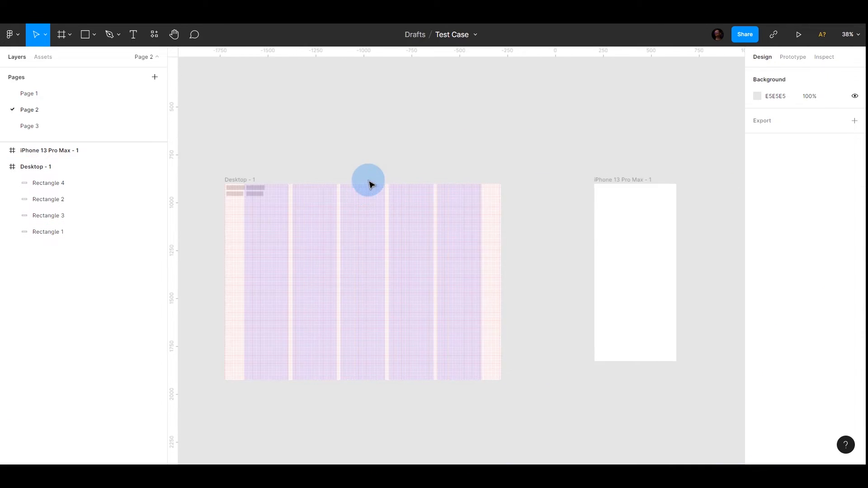
pyautogui.click(244, 180)
pyautogui.click(757, 232)
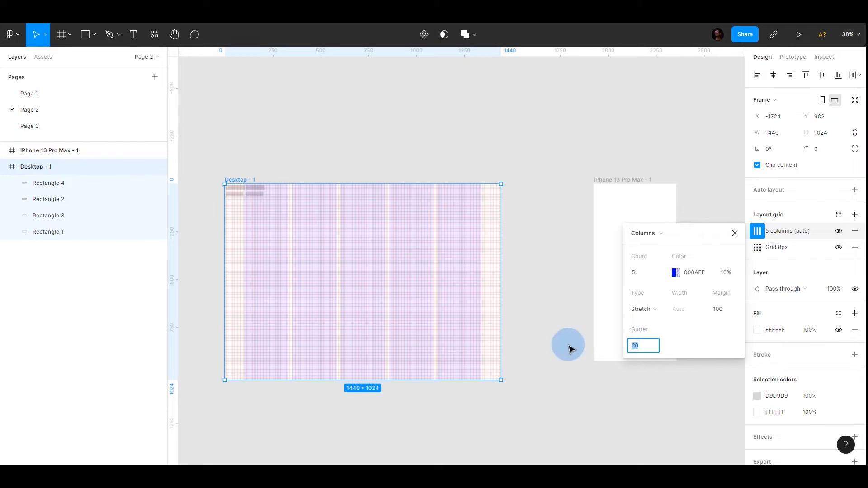
pyautogui.write('1')
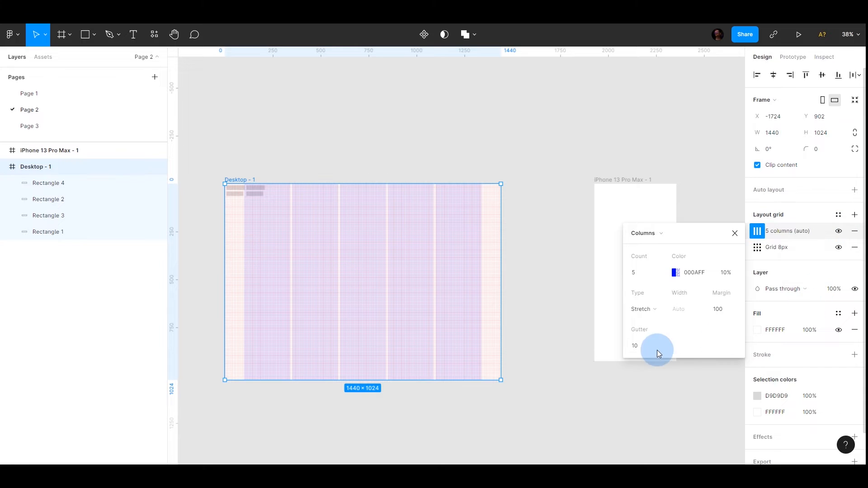
# Step: Duplicate the upper 96 × 24 rectangle twice, placing one copy on each side of the first column gutter
pyautogui.click(274, 155)
pyautogui.scroll(5, 226, 185)
pyautogui.click(195, 204)
pyautogui.moveTo(195, 204); pyautogui.dragTo(289, 214)
pyautogui.scroll(5, 296, 174)
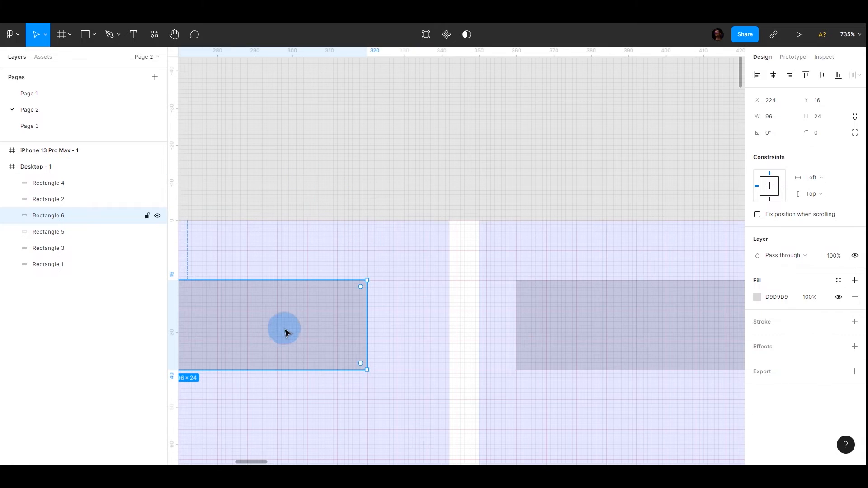
# Step: Move the two copies flush with the gutter's edges, at X 246 and X 350, and measure the gap between them
pyautogui.moveTo(285, 331); pyautogui.dragTo(367, 333)
pyautogui.click(532, 312)
pyautogui.moveTo(531, 312); pyautogui.dragTo(494, 314)
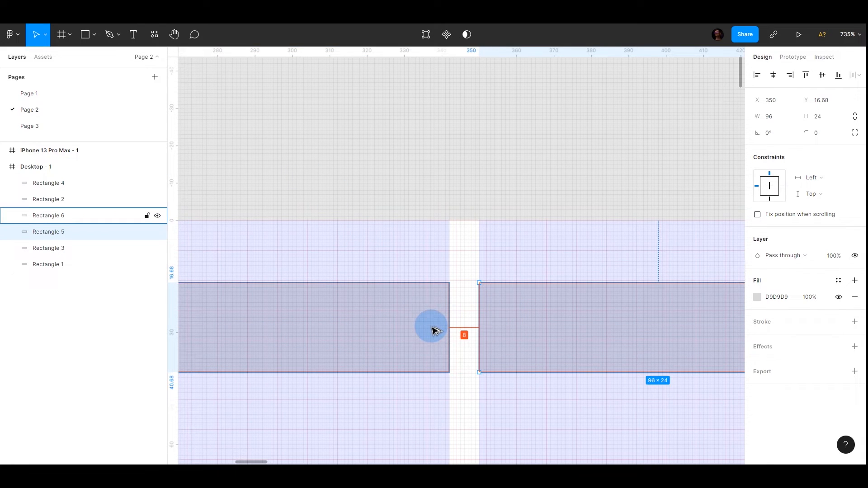
pyautogui.click(662, 118)
# Step: Reopen the Desktop - 1 frame's column grid settings and enter a gutter of 10
pyautogui.click(17, 167)
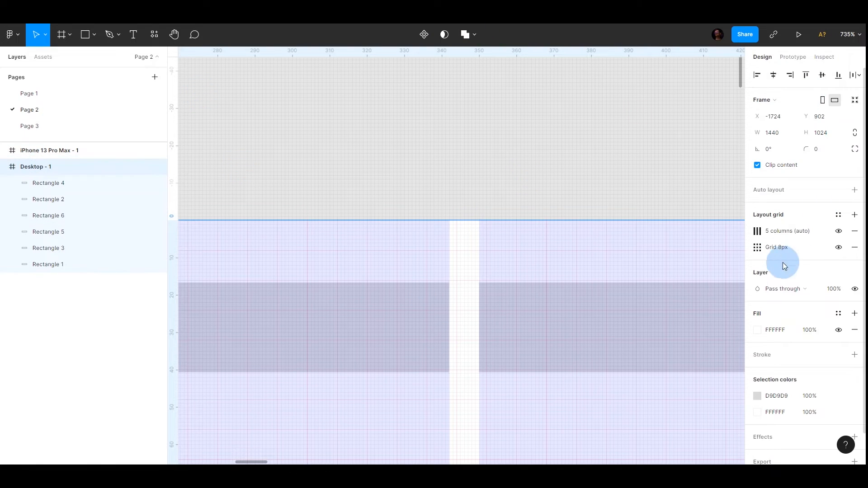
pyautogui.click(758, 230)
pyautogui.click(650, 345)
pyautogui.write('1')
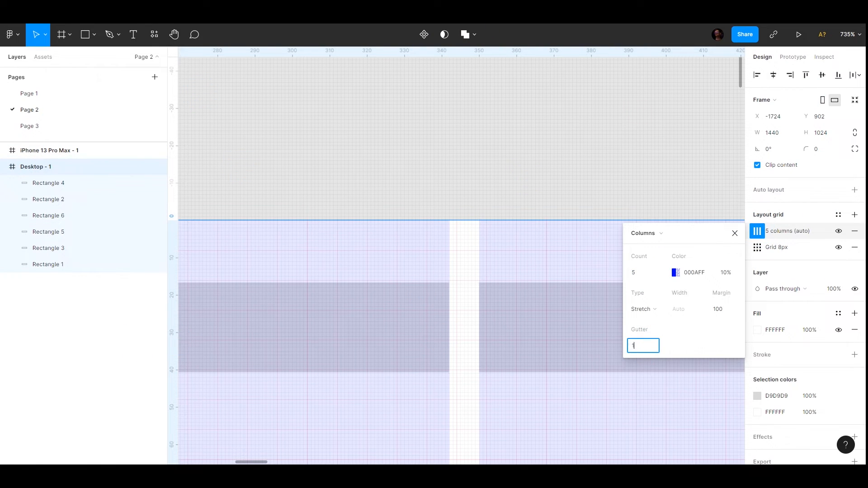
pyautogui.write('0')
pyautogui.press('Return')
pyautogui.click(385, 174)
# Step: Align the copy before the gutter with the first column's new edge and measure its gap to the other copy
pyautogui.click(399, 316)
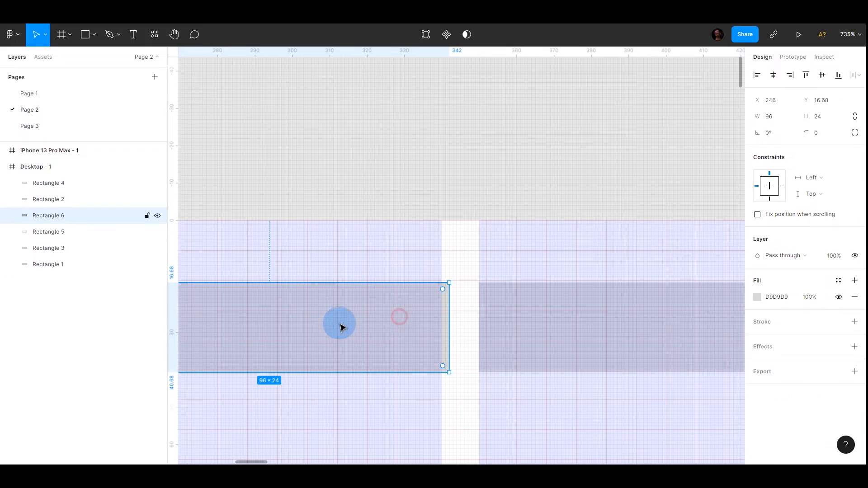
pyautogui.moveTo(393, 326); pyautogui.dragTo(387, 327)
pyautogui.press('alt')
pyautogui.click(439, 145)
# Step: Duplicate the second 88 × 24 rectangle of the lower row onto the first column's outer edge, at X 100 and about Y 107
pyautogui.scroll(-10, 436, 184)
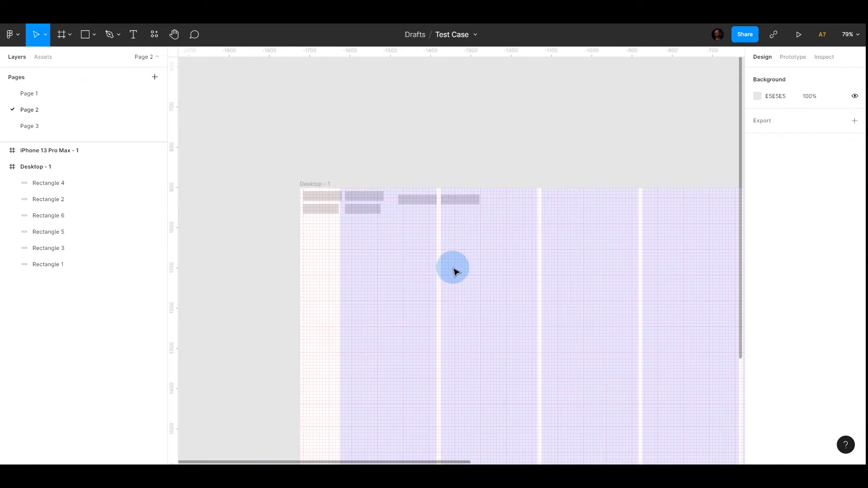
pyautogui.click(437, 256)
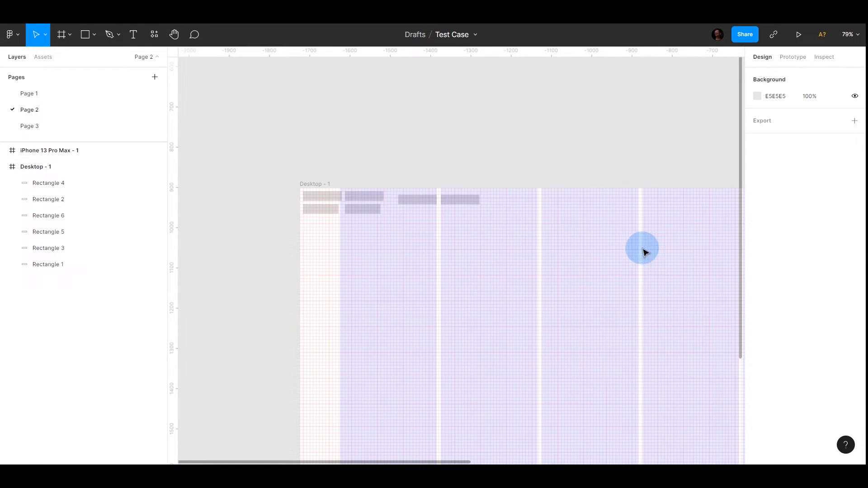
pyautogui.hscroll(5, 510, 190)
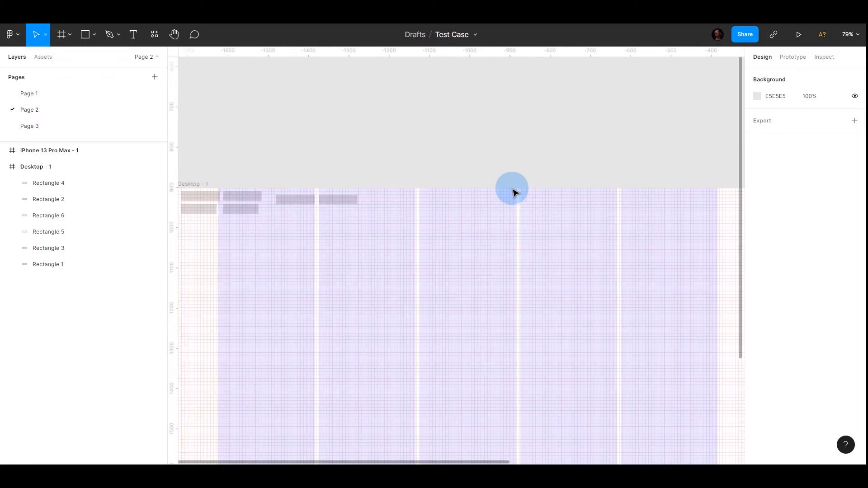
pyautogui.scroll(-5, 511, 192)
pyautogui.click(319, 198)
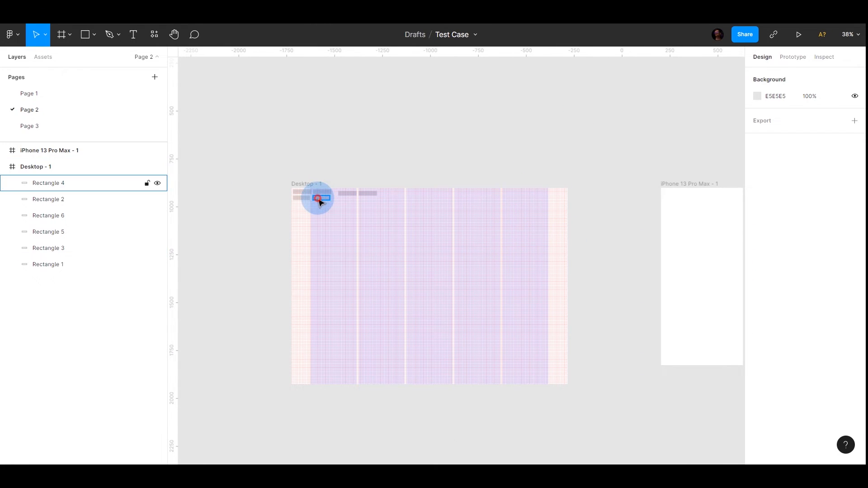
pyautogui.scroll(10, 354, 290)
pyautogui.moveTo(458, 106); pyautogui.dragTo(409, 354)
pyautogui.scroll(-5, 403, 353)
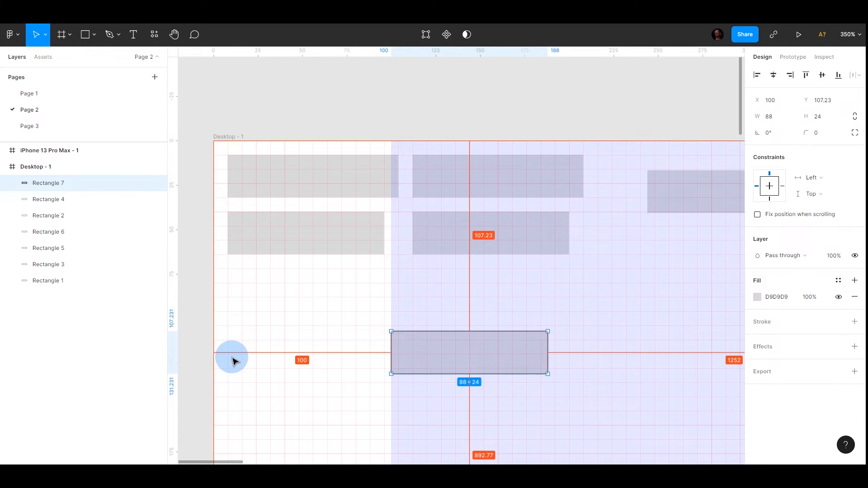
# Step: Set the margin of the Desktop - 1 frame's column grid to 200
pyautogui.click(233, 136)
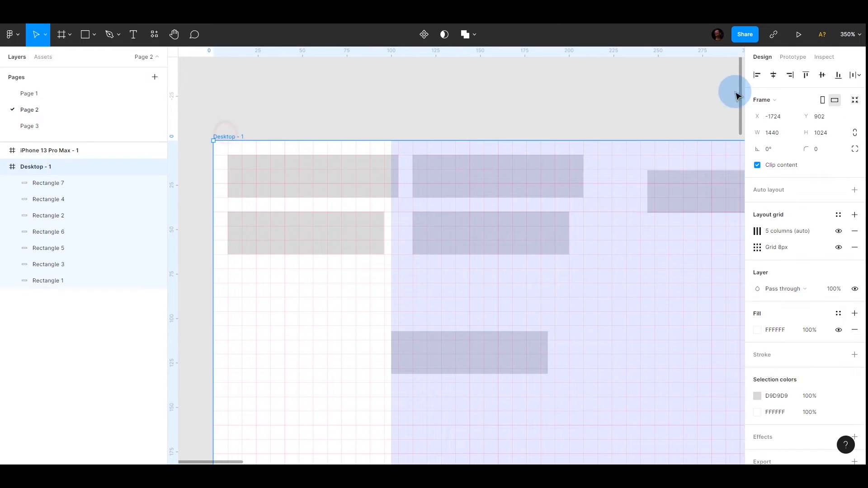
pyautogui.click(755, 232)
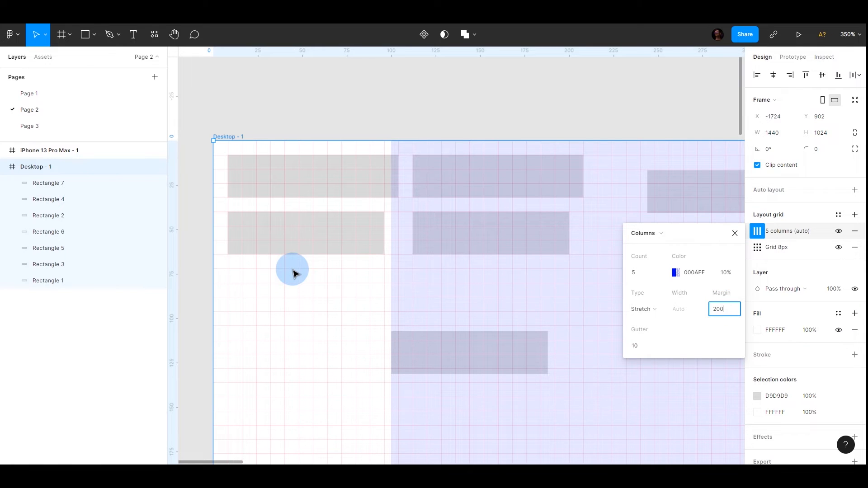
pyautogui.write('200')
pyautogui.press('Return')
# Step: Move the lowest rectangle to the first column's new outer edge at X 200 and measure its distance to the frame
pyautogui.moveTo(423, 348); pyautogui.dragTo(574, 354)
pyautogui.press('alt')
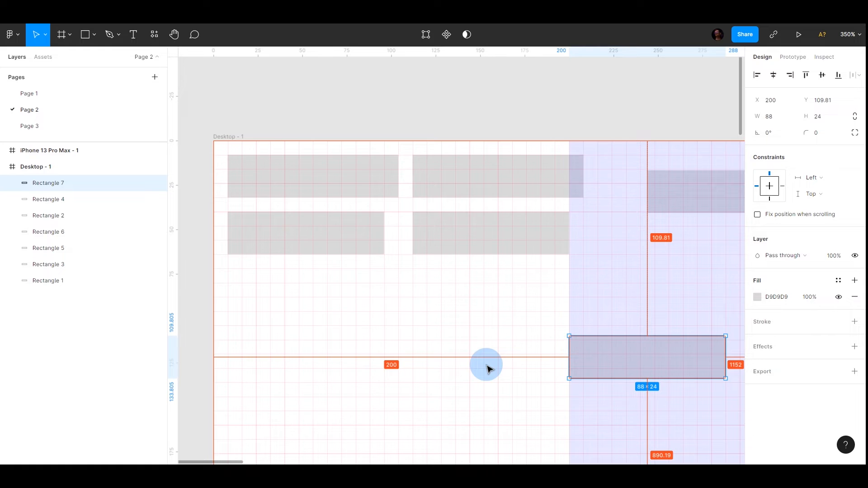
pyautogui.click(457, 119)
# Step: Examine the columns, gutters and side margins across the whole Desktop - 1 frame
pyautogui.scroll(-5, 461, 426)
pyautogui.scroll(-5, 556, 387)
pyautogui.hscroll(3, 519, 204)
pyautogui.hscroll(3, 521, 205)
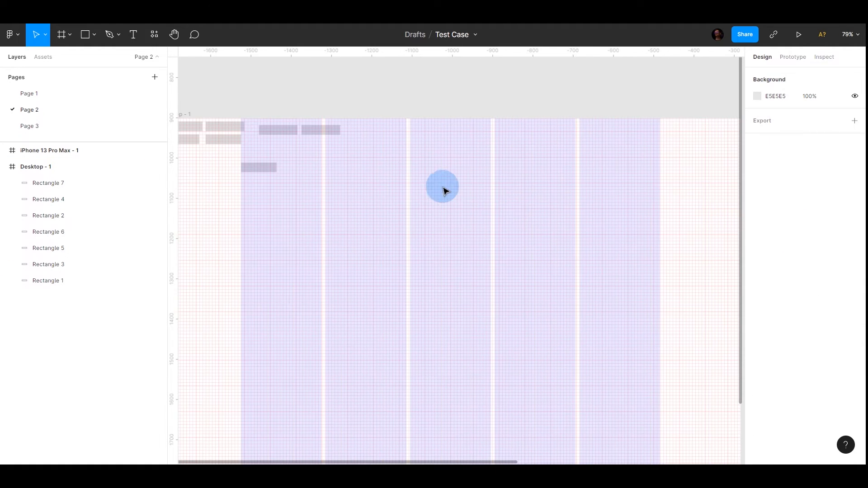
pyautogui.scroll(-5, 440, 186)
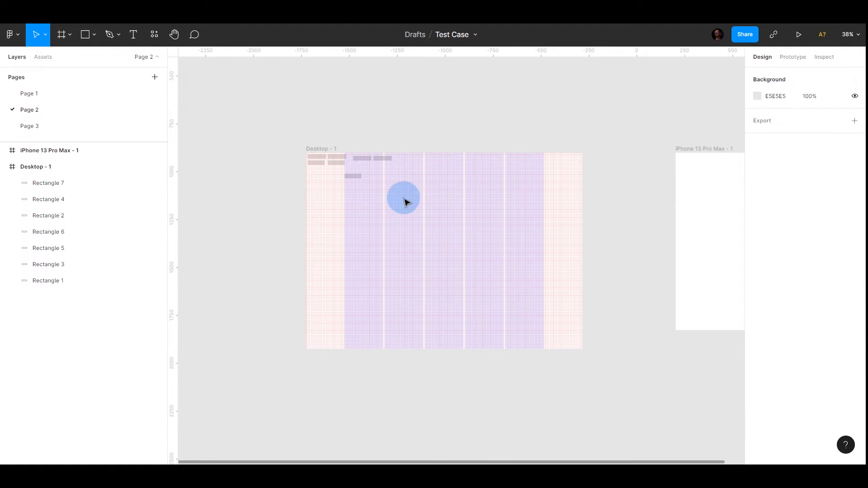
pyautogui.scroll(5, 360, 187)
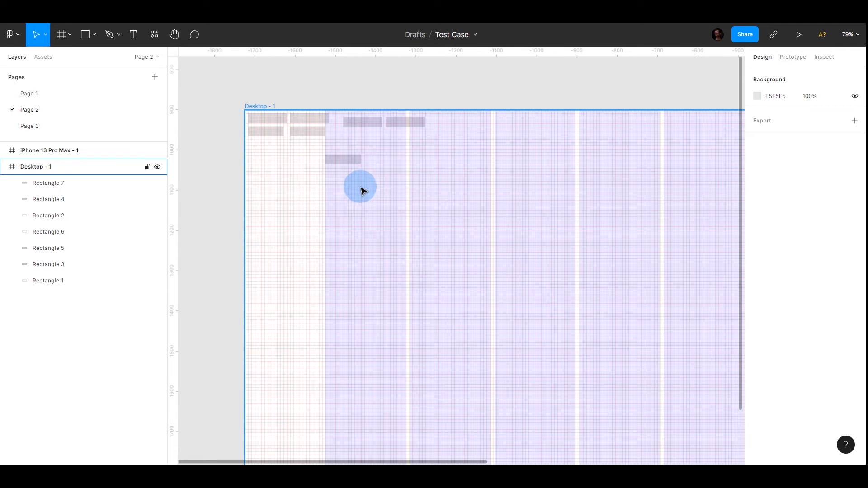
pyautogui.hscroll(3, 360, 187)
pyautogui.scroll(-5, 357, 183)
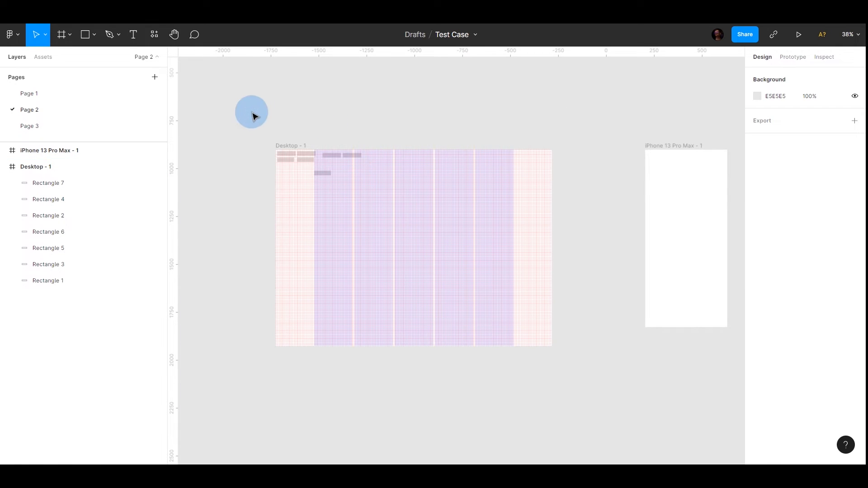
# Step: Delete all the rectangles from the Desktop - 1 frame
pyautogui.moveTo(253, 117); pyautogui.dragTo(413, 218)
pyautogui.click(271, 140)
pyautogui.scroll(4, 328, 168)
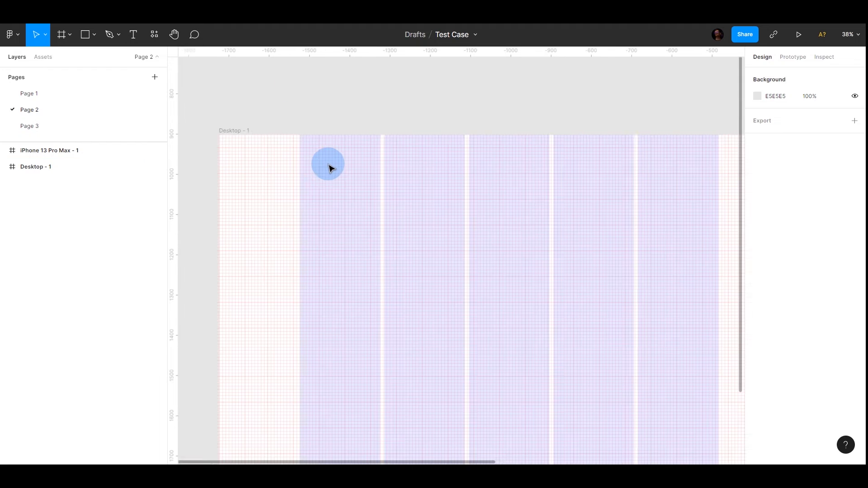
pyautogui.hscroll(2, 329, 168)
pyautogui.scroll(-4, 328, 168)
# Step: Add a layout grid to the iPhone 13 Pro Max - 1 frame
pyautogui.hscroll(5, 330, 169)
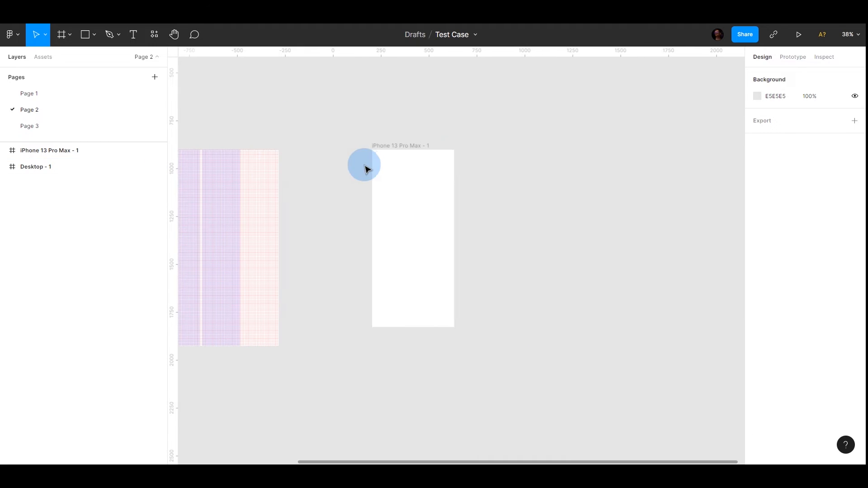
pyautogui.scroll(4, 424, 151)
pyautogui.click(357, 150)
pyautogui.scroll(-3, 359, 163)
pyautogui.scroll(2, 363, 174)
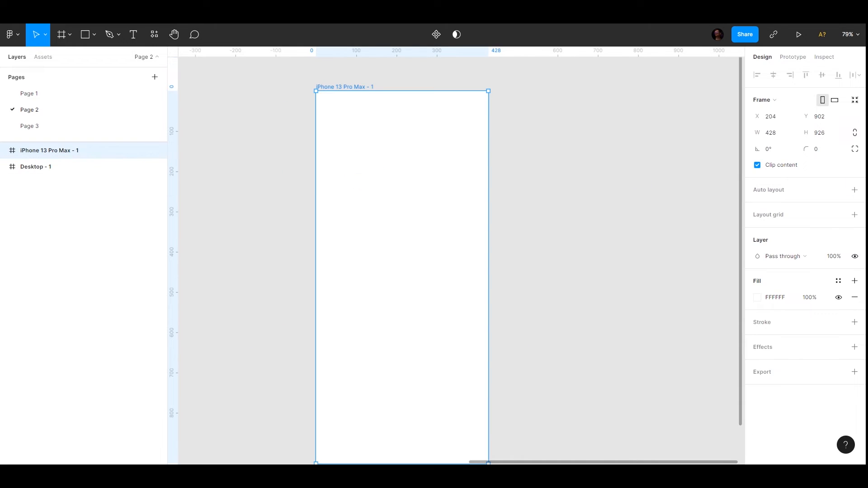
pyautogui.click(855, 216)
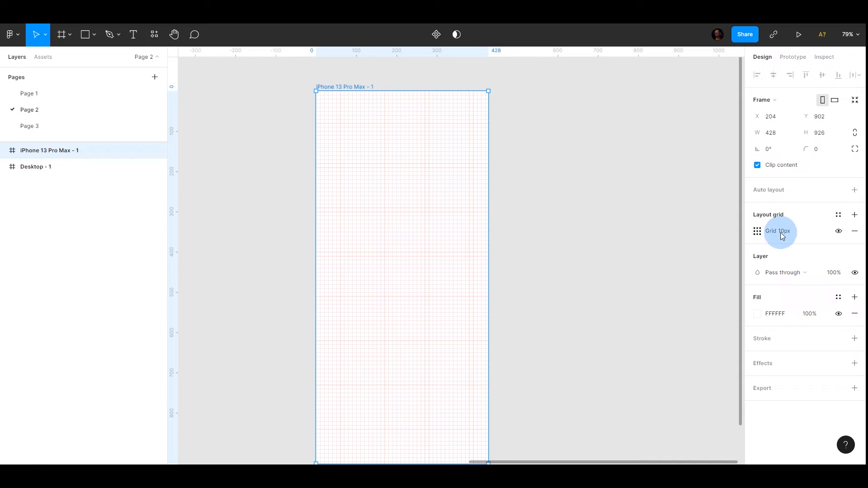
# Step: Try a grid size of 16 px on the iPhone frame, and set it to 8 px
pyautogui.click(758, 235)
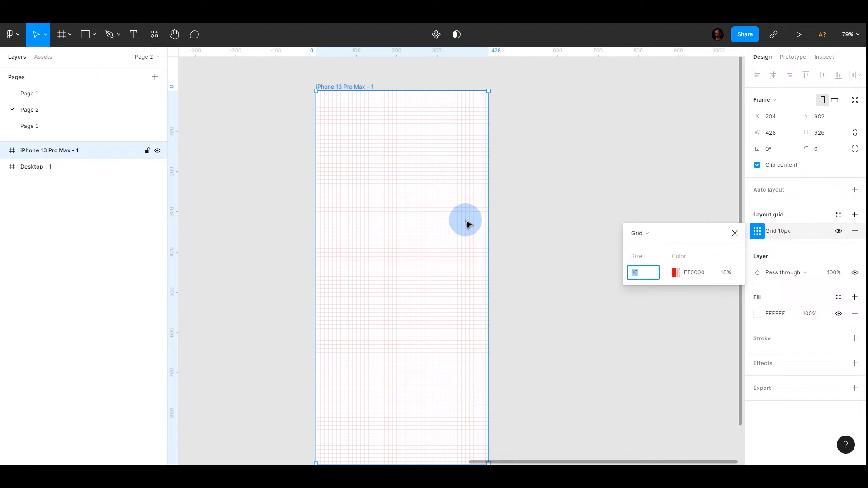
pyautogui.press('Return')
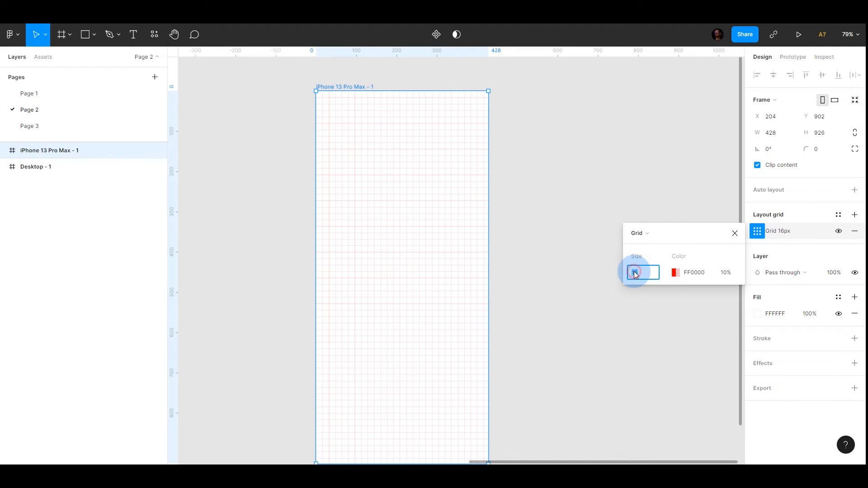
pyautogui.press('Return')
pyautogui.click(523, 104)
# Step: Draw a rectangle about 64 × 16 px on the grid lines near the iPhone frame's upper-left corner, at about X 24, Y 8
pyautogui.click(414, 119)
pyautogui.scroll(6, 348, 96)
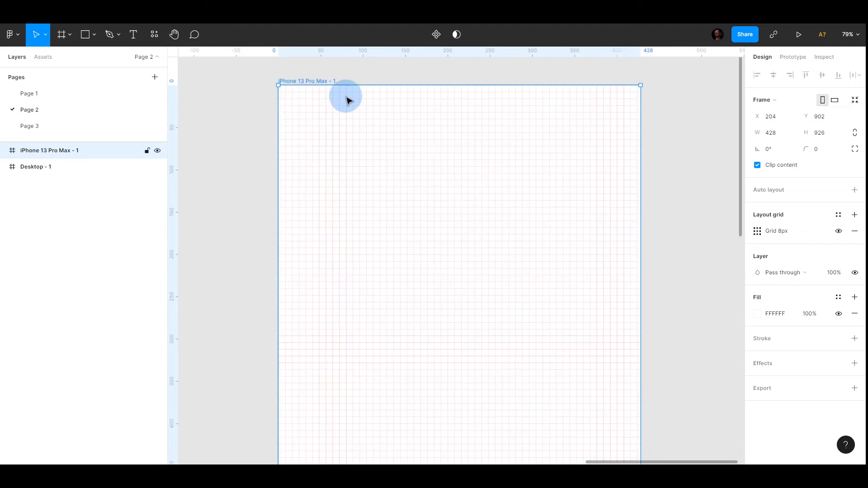
pyautogui.scroll(10, 240, 144)
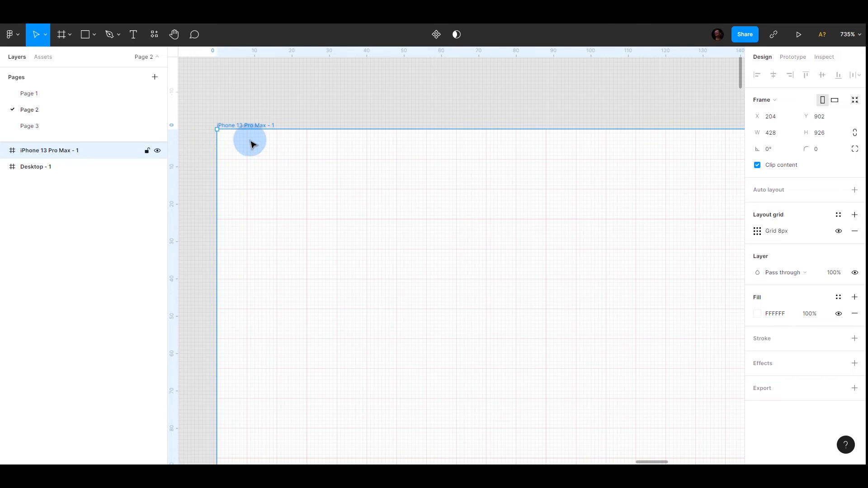
pyautogui.scroll(-4, 238, 144)
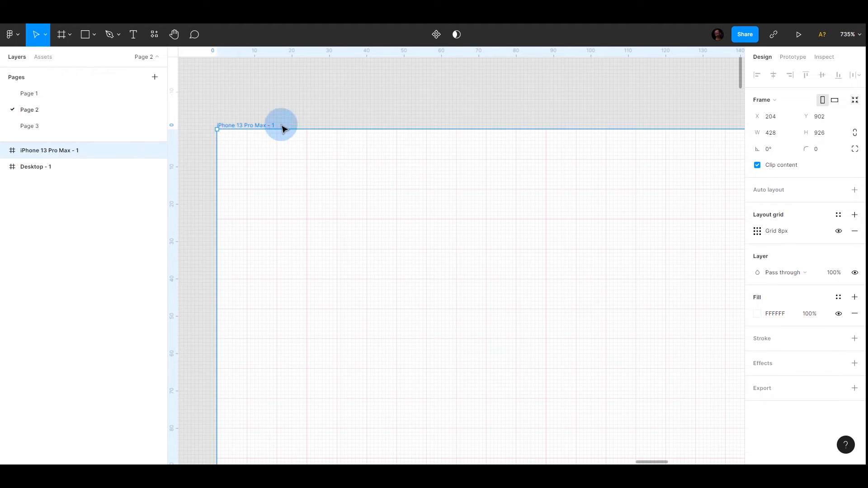
pyautogui.click(94, 34)
pyautogui.click(88, 60)
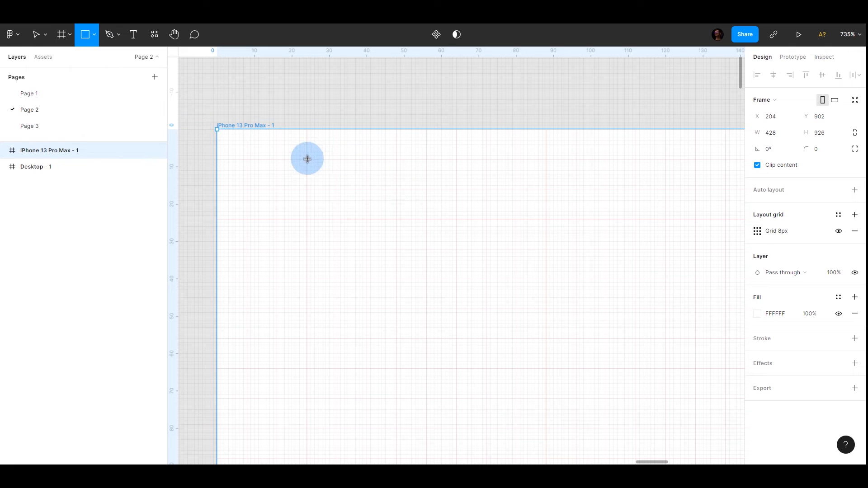
pyautogui.moveTo(307, 158); pyautogui.dragTo(546, 220)
pyautogui.click(347, 135)
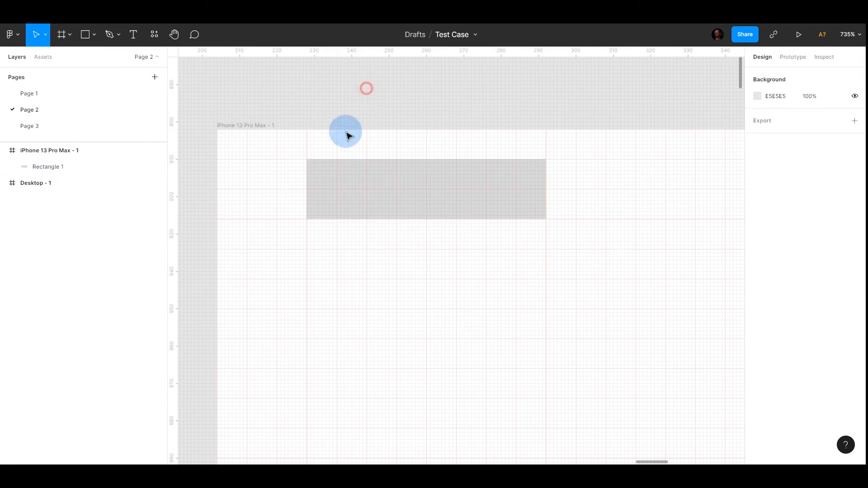
# Step: Move the rectangle to X 8, Y 8 in the iPhone frame and check its spacing against the frame's grid size
pyautogui.moveTo(347, 134); pyautogui.dragTo(240, 182)
pyautogui.moveTo(379, 183); pyautogui.dragTo(317, 185)
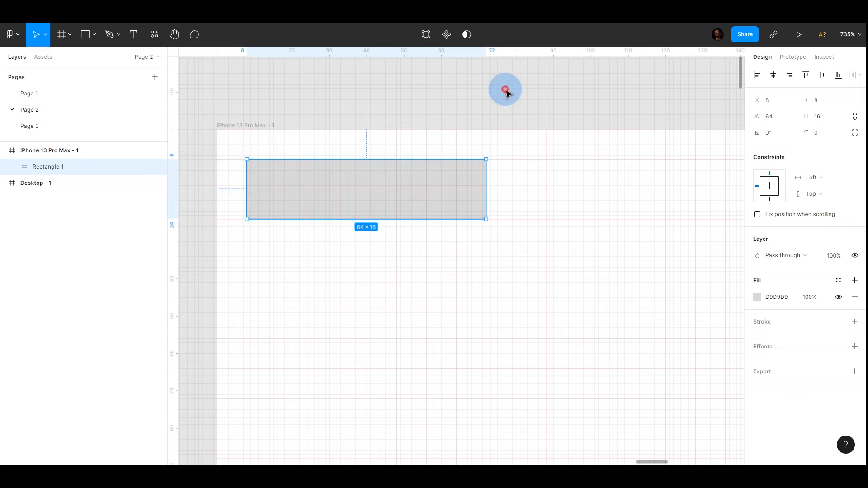
pyautogui.click(238, 126)
pyautogui.click(757, 232)
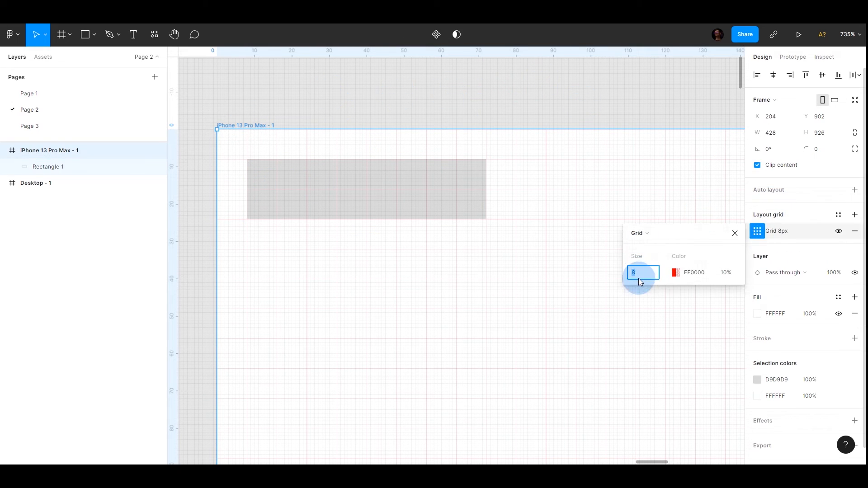
pyautogui.click(264, 186)
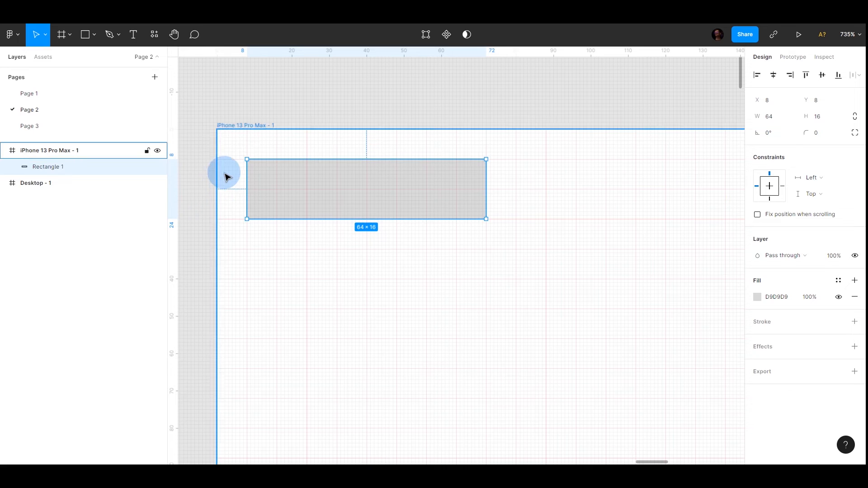
pyautogui.scroll(10, 226, 175)
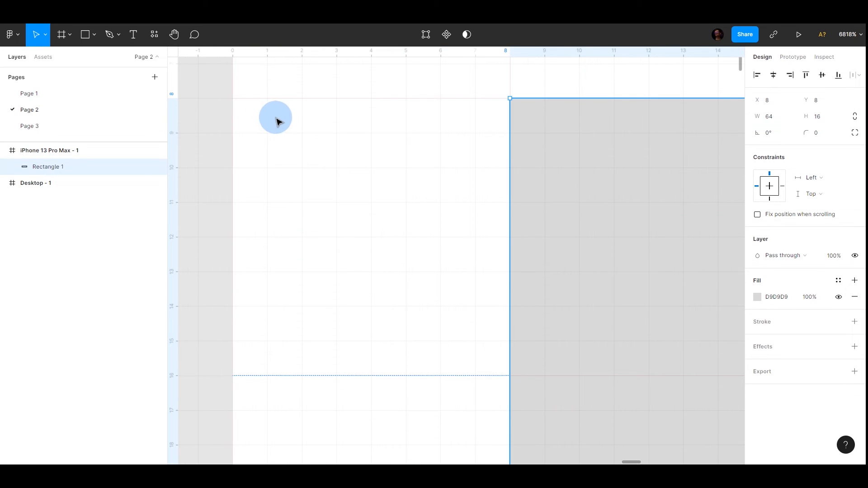
pyautogui.scroll(-7, 495, 125)
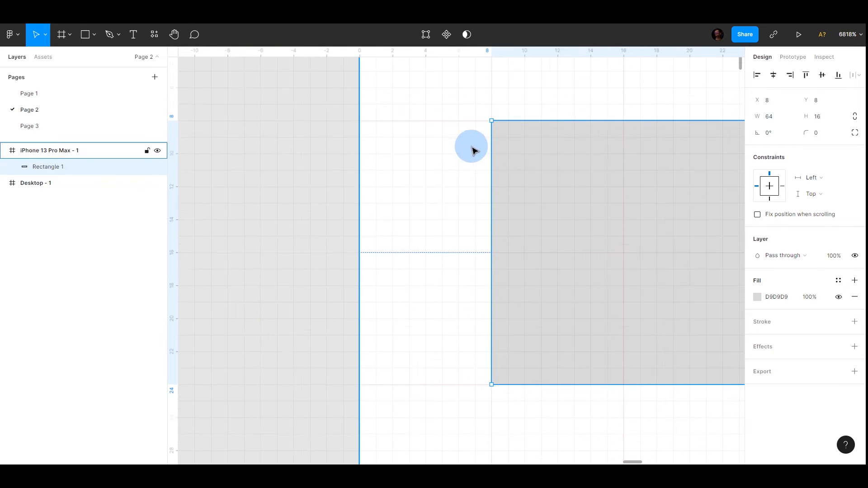
# Step: Move the rectangle along the grid lines to X 16, Y 16 in the iPhone frame
pyautogui.moveTo(346, 193); pyautogui.dragTo(411, 195)
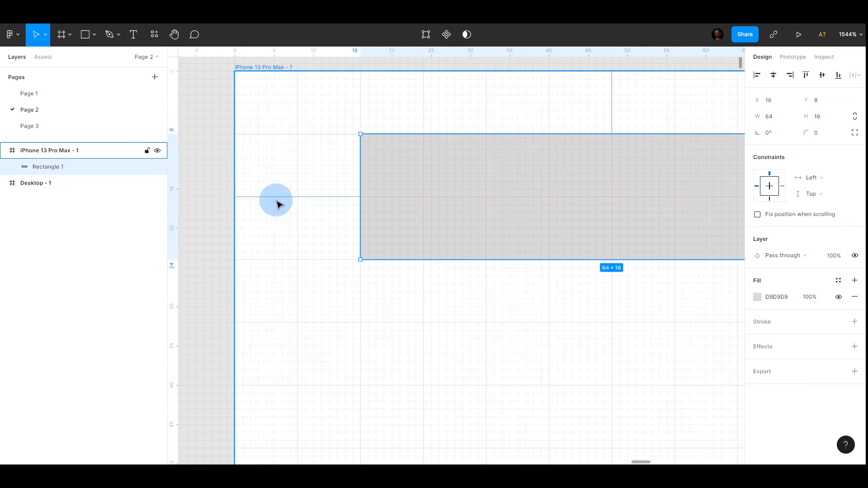
pyautogui.scroll(-5, 277, 202)
pyautogui.moveTo(307, 203); pyautogui.dragTo(310, 234)
pyautogui.press('alt')
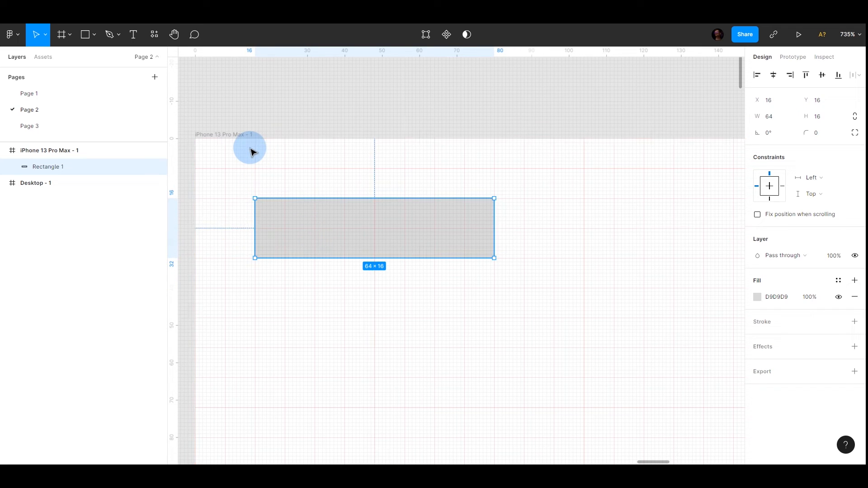
pyautogui.hscroll(-3, 497, 118)
pyautogui.scroll(-10, 489, 116)
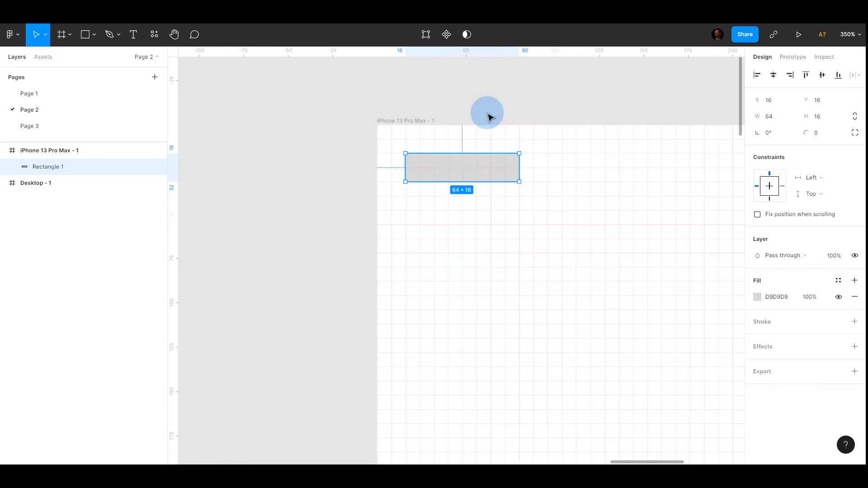
# Step: Add a second layout grid to the iPhone 13 Pro Max - 1 frame and change its type to Columns
pyautogui.click(359, 198)
pyautogui.scroll(-3, 359, 190)
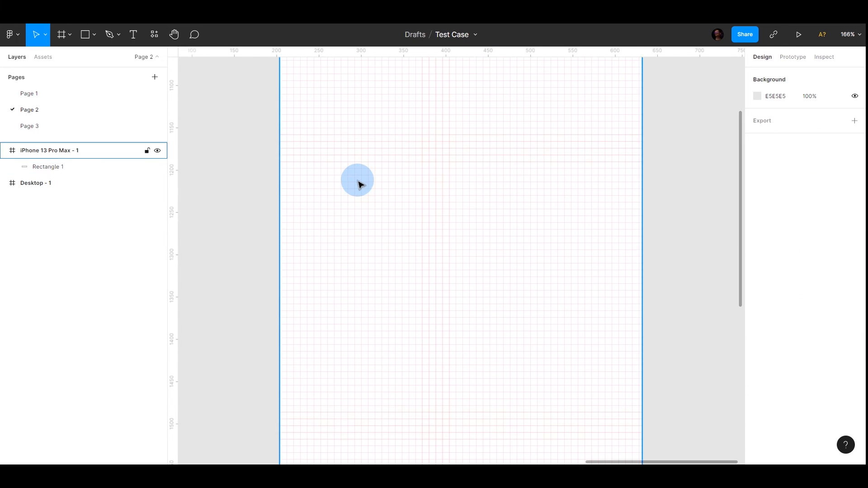
pyautogui.scroll(5, 358, 180)
pyautogui.scroll(-2, 356, 179)
pyautogui.click(315, 158)
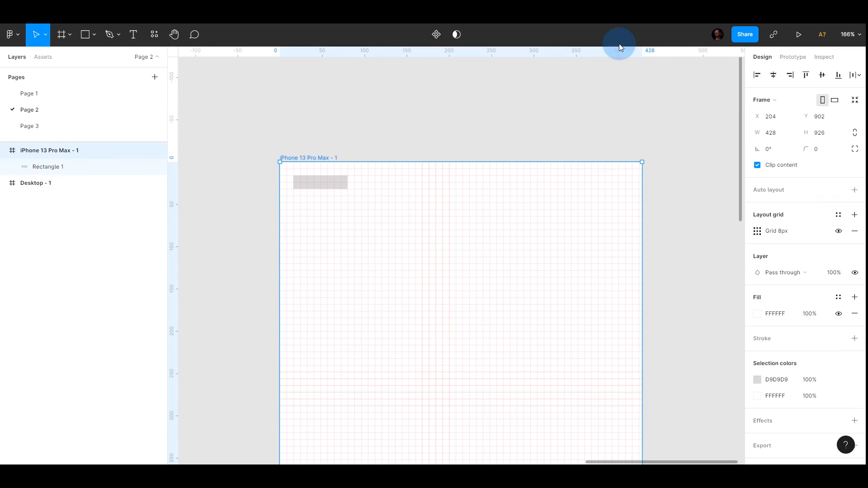
pyautogui.click(854, 215)
pyautogui.click(757, 235)
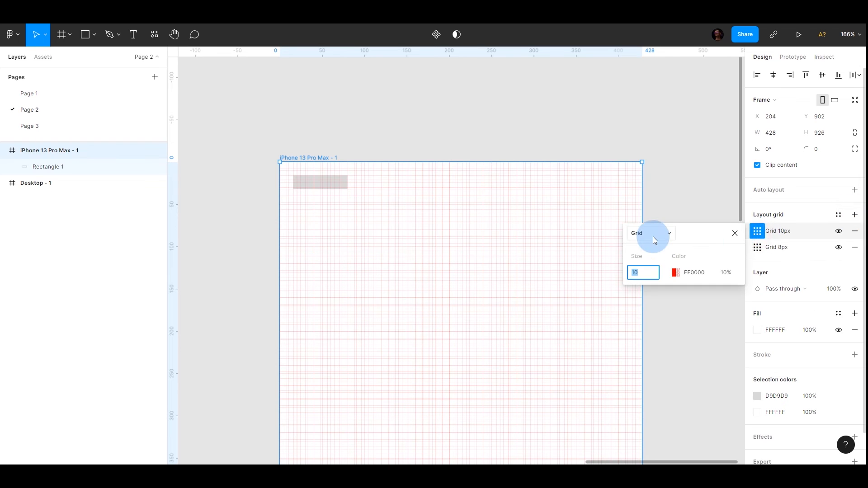
pyautogui.click(650, 233)
pyautogui.click(659, 244)
# Step: Set the iPhone frame's column colour to blue 0029FF with 10% opacity
pyautogui.click(674, 273)
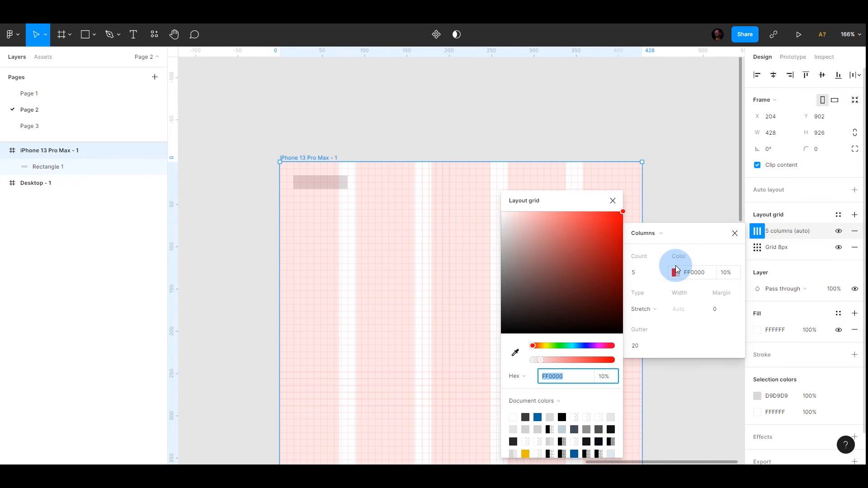
pyautogui.moveTo(552, 348); pyautogui.dragTo(582, 343)
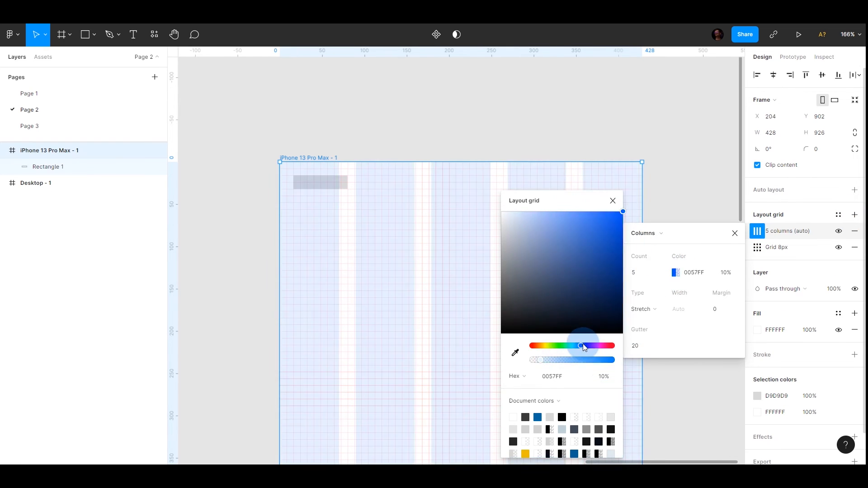
pyautogui.moveTo(548, 368)
pyautogui.mouseDown()
pyautogui.moveTo(542, 359)
pyautogui.moveTo(581, 362)
pyautogui.moveTo(545, 364)
pyautogui.mouseUp()
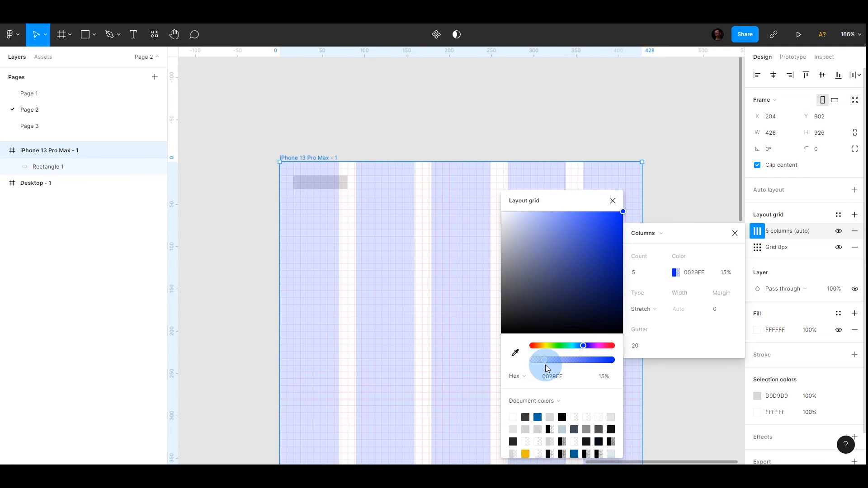
pyautogui.click(603, 376)
pyautogui.write('10')
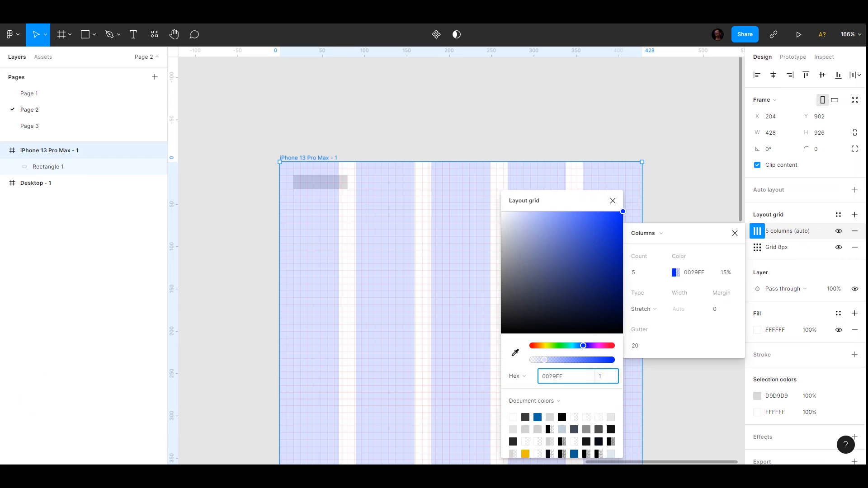
pyautogui.click(185, 110)
# Step: Try a column margin of 40 on the iPhone frame, and set it to 24
pyautogui.click(689, 344)
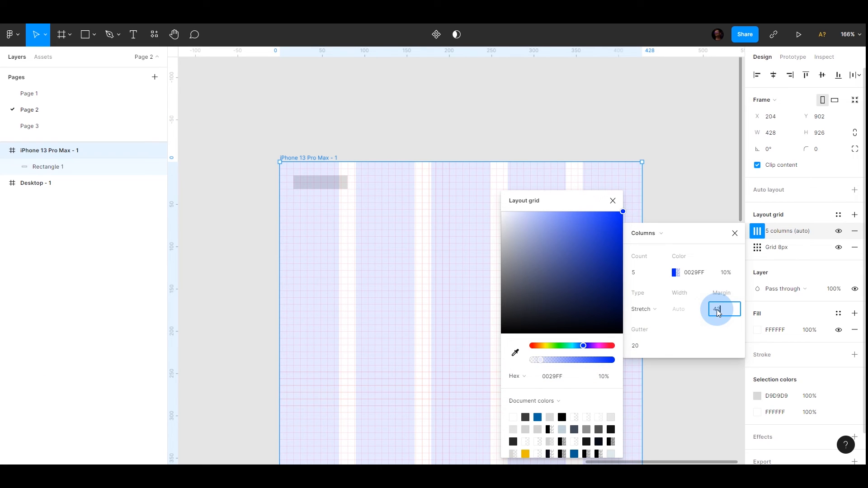
pyautogui.write('40')
pyautogui.click(720, 310)
pyautogui.write('2')
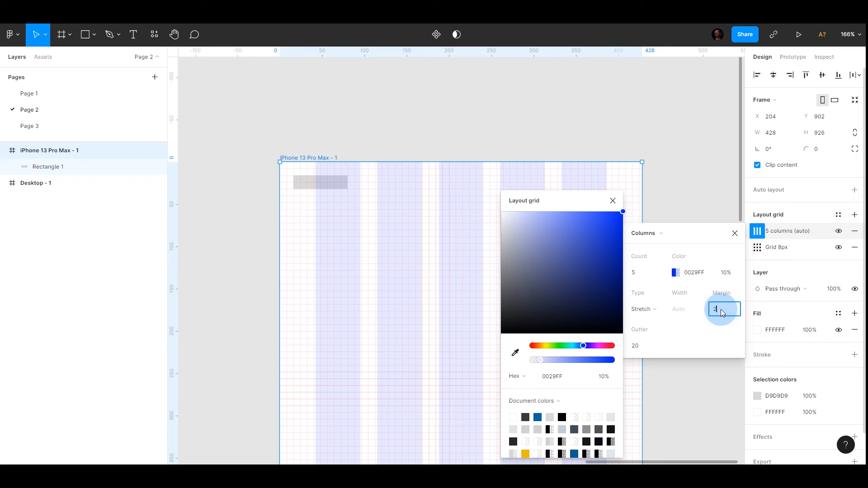
pyautogui.write('4')
pyautogui.press('Return')
# Step: Move the rectangle to X 24, Y 24 and duplicate it to X 340, Y 24, against the last column's outer edge
pyautogui.click(312, 183)
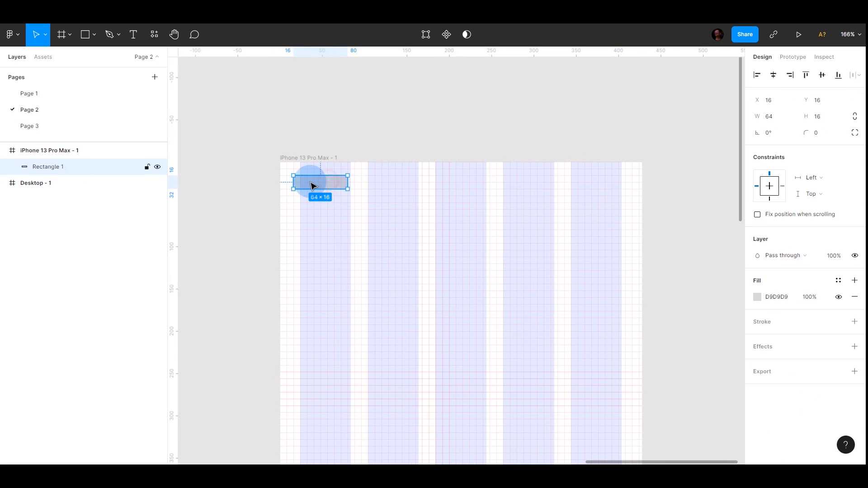
pyautogui.moveTo(311, 183); pyautogui.dragTo(601, 194)
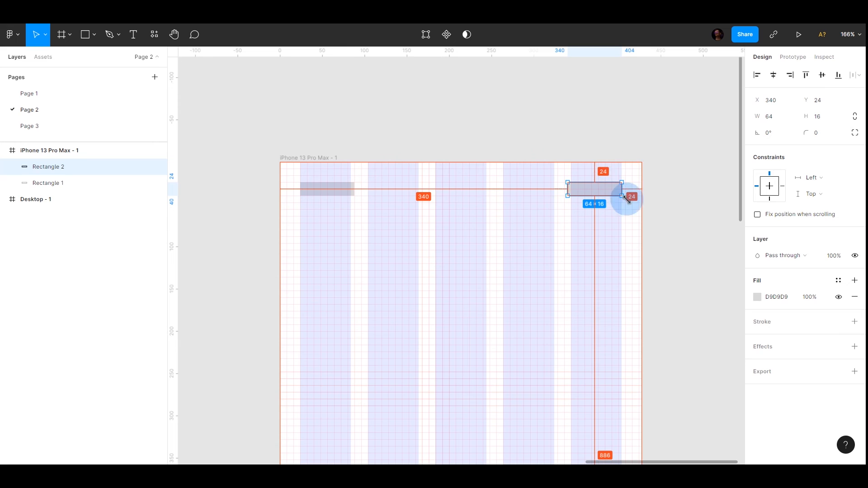
pyautogui.click(675, 200)
# Step: Try a column gutter of 40 on the iPhone frame, and set it to 8
pyautogui.click(284, 157)
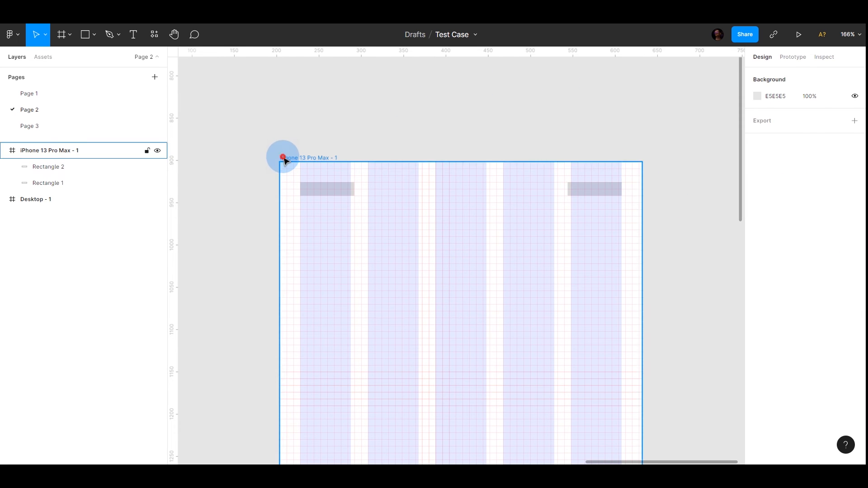
pyautogui.click(757, 247)
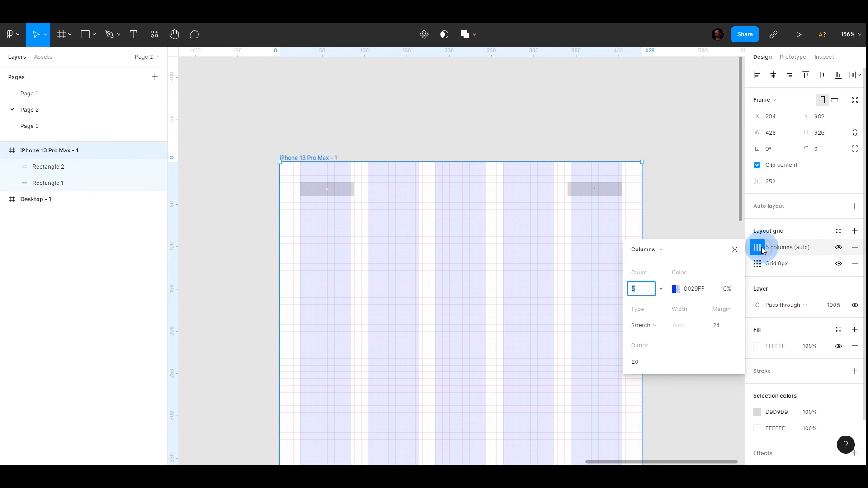
pyautogui.click(640, 364)
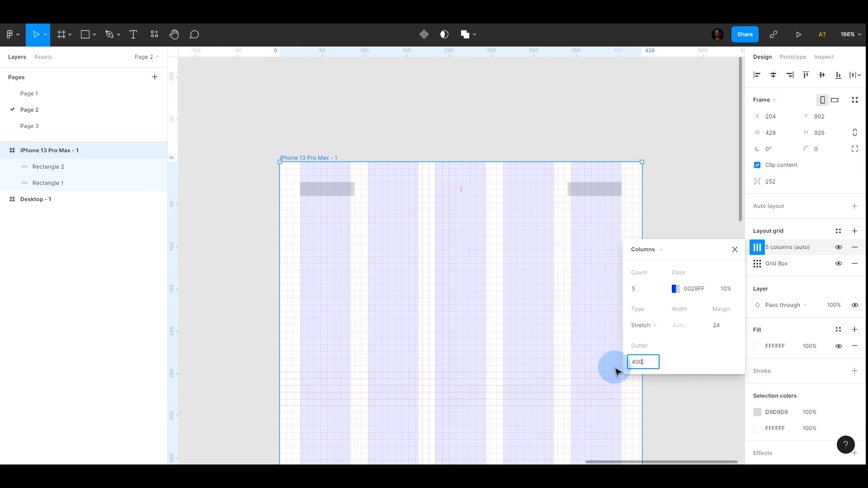
pyautogui.press('Return')
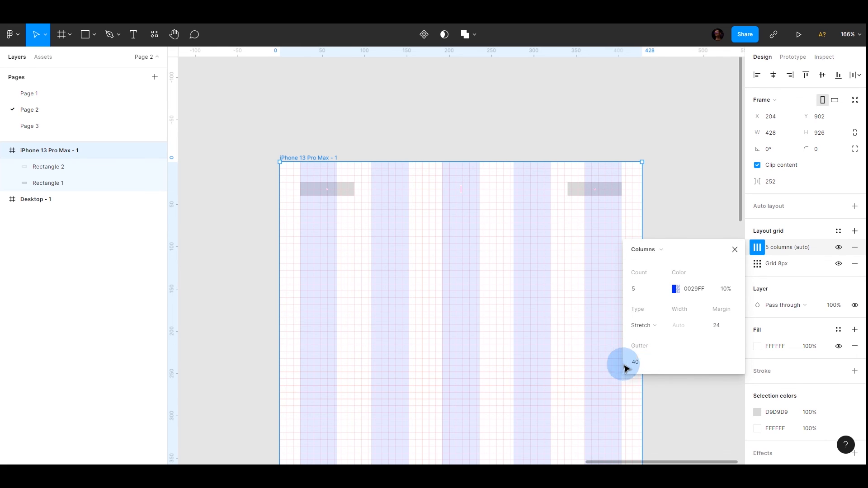
pyautogui.click(639, 362)
pyautogui.write('8')
pyautogui.press('Return')
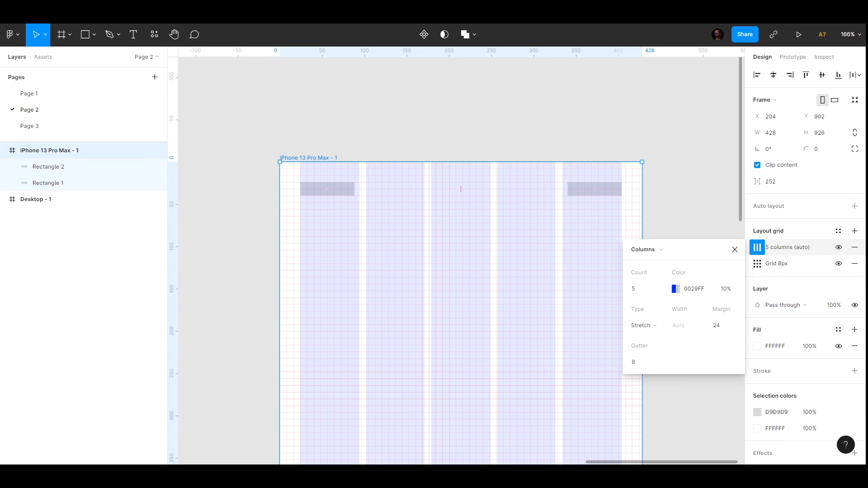
pyautogui.click(478, 133)
pyautogui.click(333, 192)
pyautogui.moveTo(332, 195); pyautogui.dragTo(386, 193)
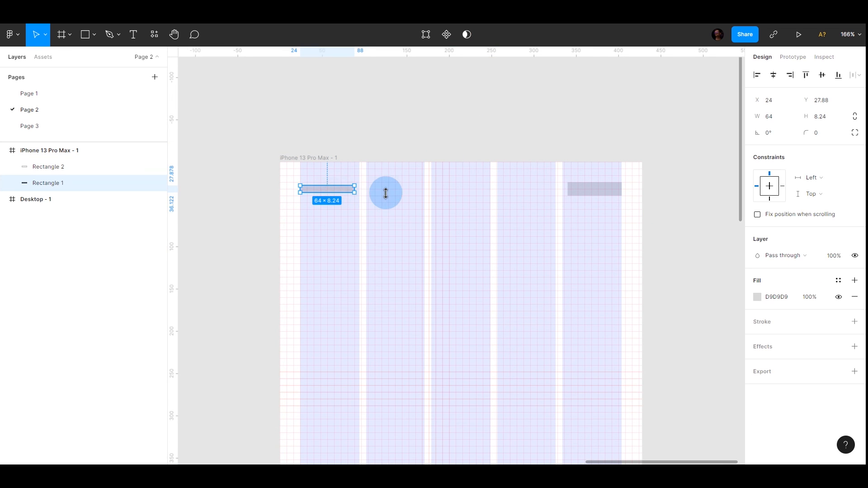
pyautogui.hotkey('ctrl', 'z')
# Step: Widen the first column's rectangle to 70 px to fill the column, and duplicate it into the second column at X 102, Y 24
pyautogui.scroll(1, 328, 174)
pyautogui.scroll(6, 338, 263)
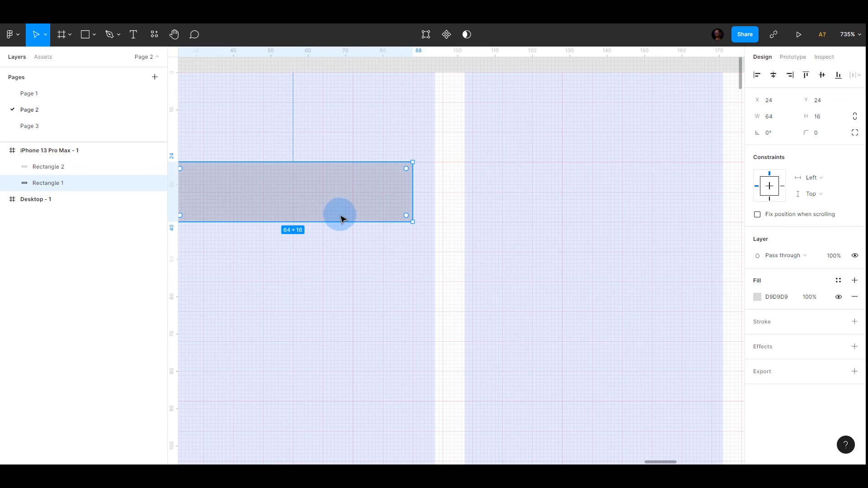
pyautogui.hscroll(-3, 342, 219)
pyautogui.moveTo(475, 196); pyautogui.dragTo(495, 197)
pyautogui.keyDown('alt'); pyautogui.moveTo(265, 195); pyautogui.dragTo(557, 195); pyautogui.keyUp('alt')
pyautogui.click(453, 197)
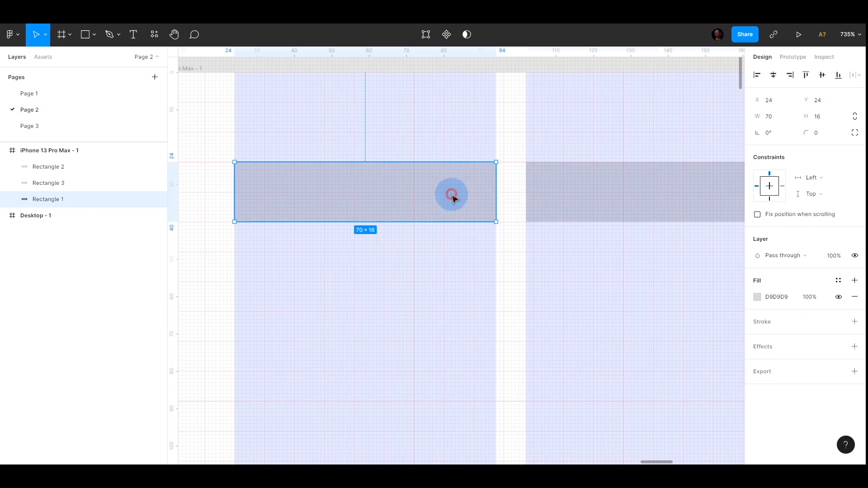
pyautogui.click(543, 198)
pyautogui.scroll(-3, 480, 202)
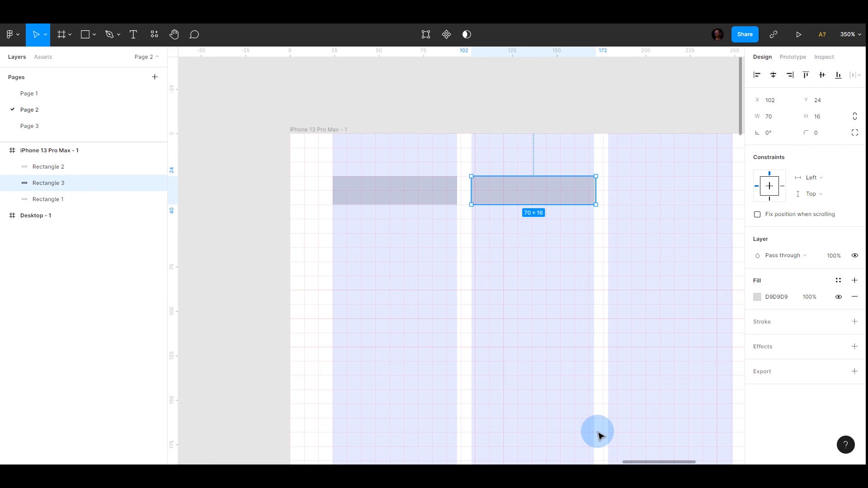
pyautogui.scroll(-10, 544, 360)
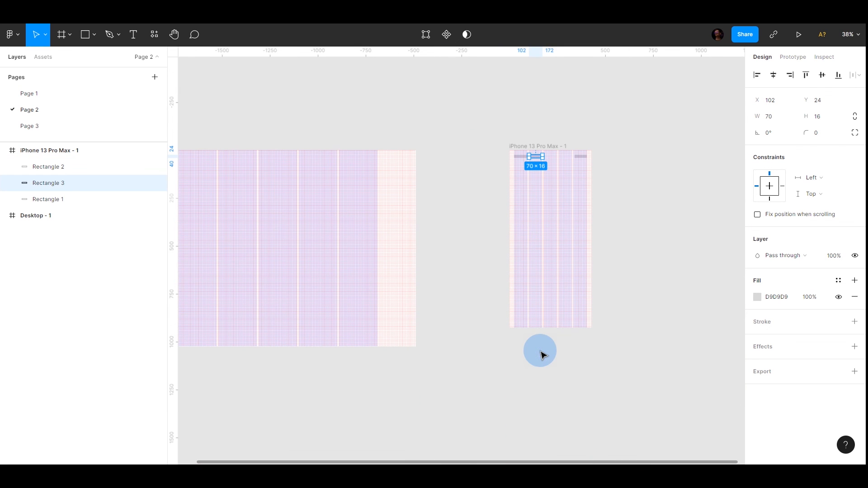